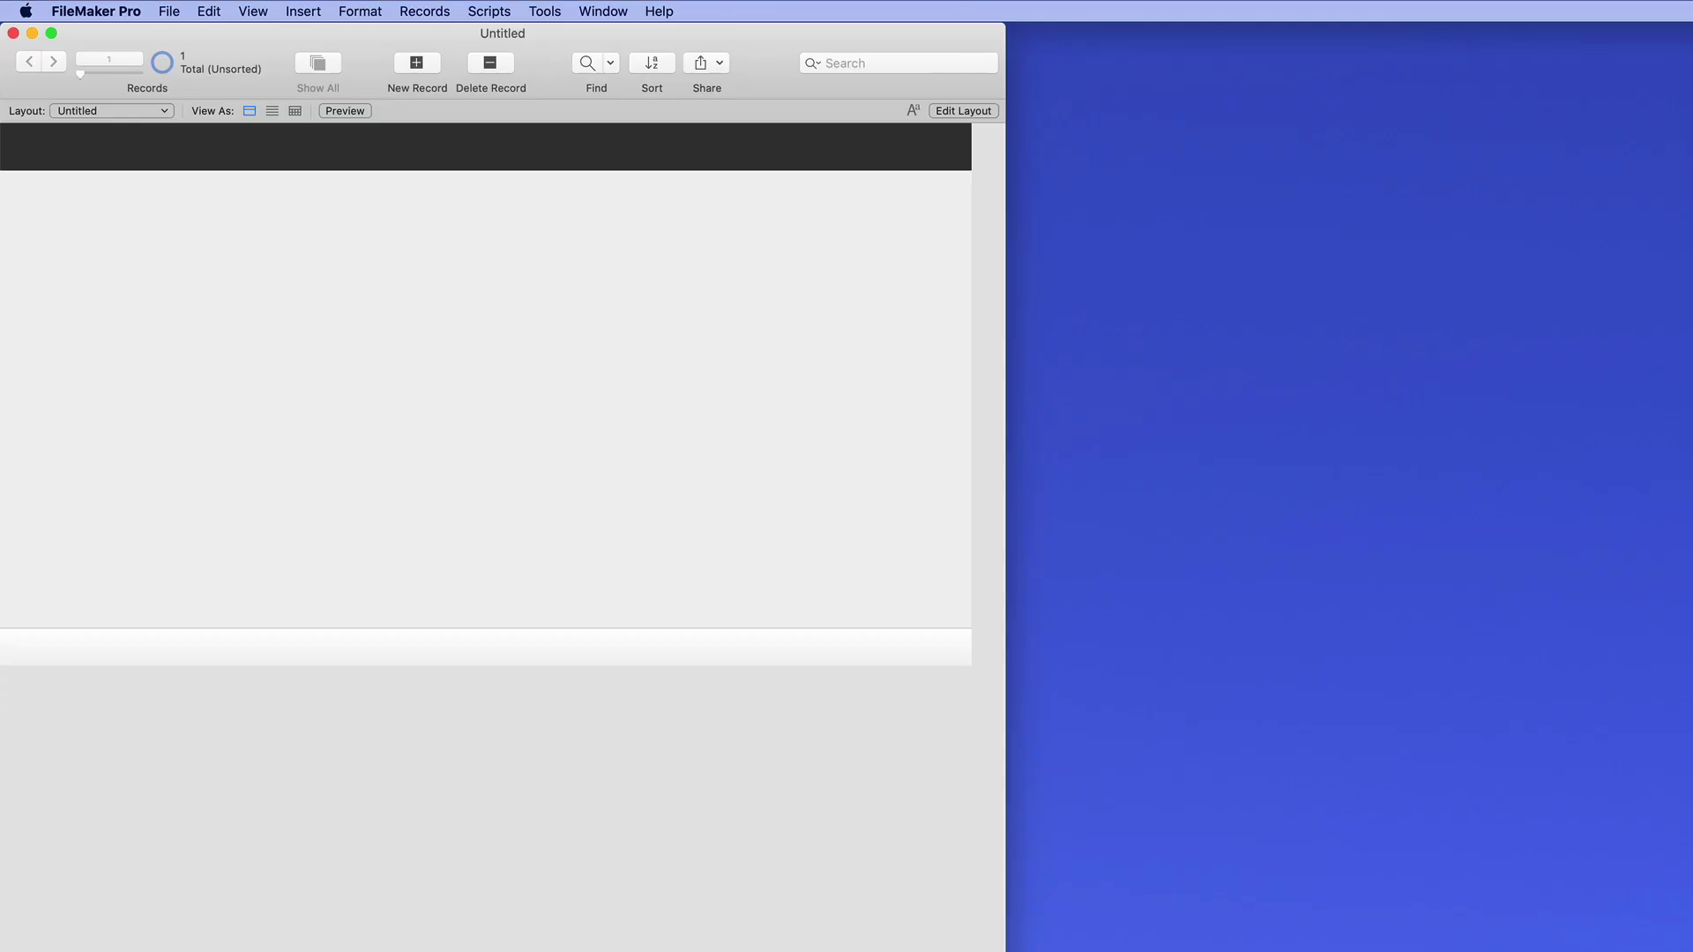
Enter Layout mode on the Untitled layout and install the Action Items portal add-on
{"action": "key", "text": "super+l"}
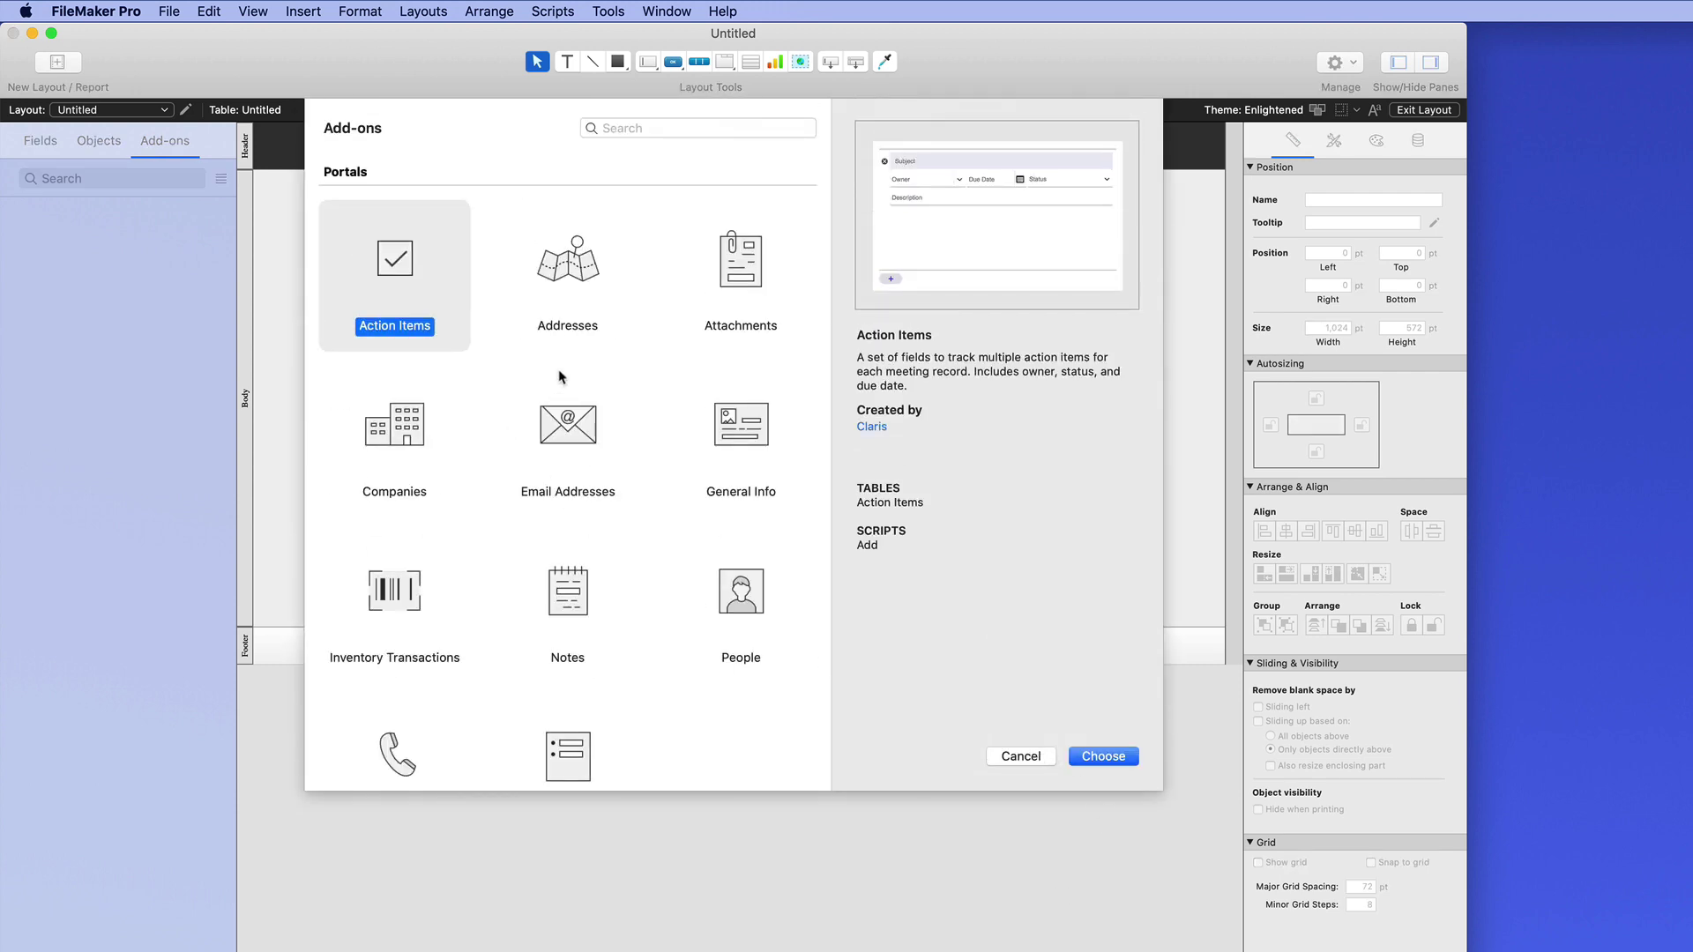
{"action": "left_click", "coordinate": [1102, 758]}
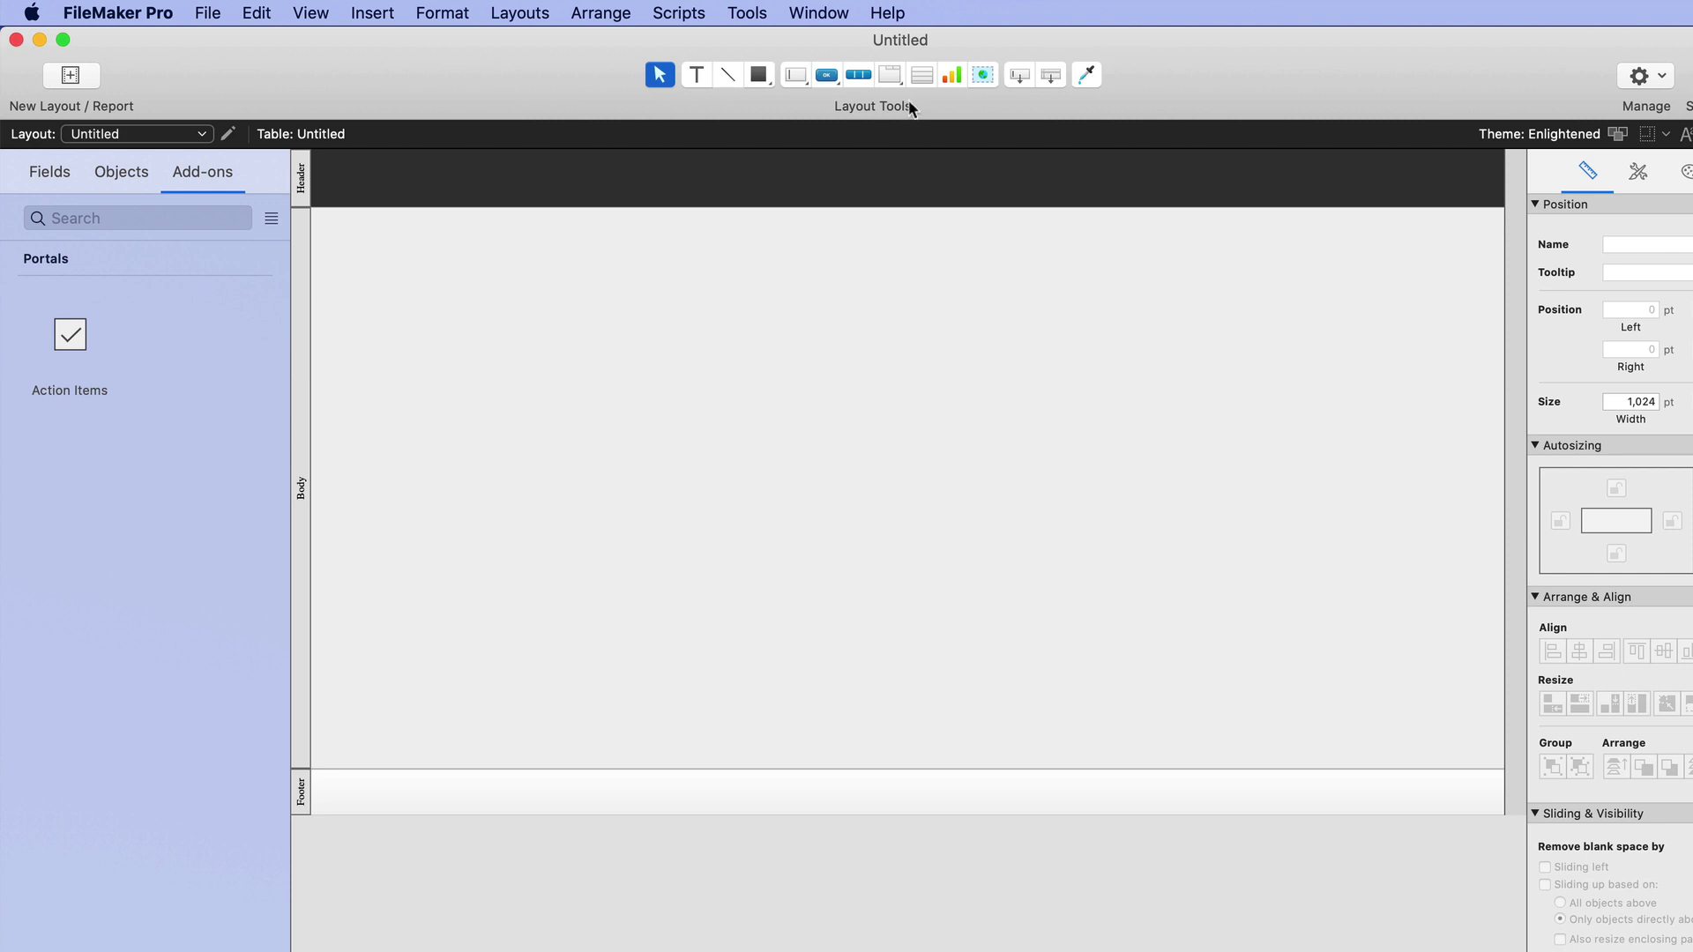
Place the Action Items add-on on the layout body as a portal with Subject, Owner, Due Date, Status and Description fields
{"action": "left_click", "coordinate": [921, 75]}
{"action": "left_click_drag", "start_coordinate": [577, 317], "coordinate": [1158, 756]}
{"action": "left_click", "coordinate": [90, 217]}
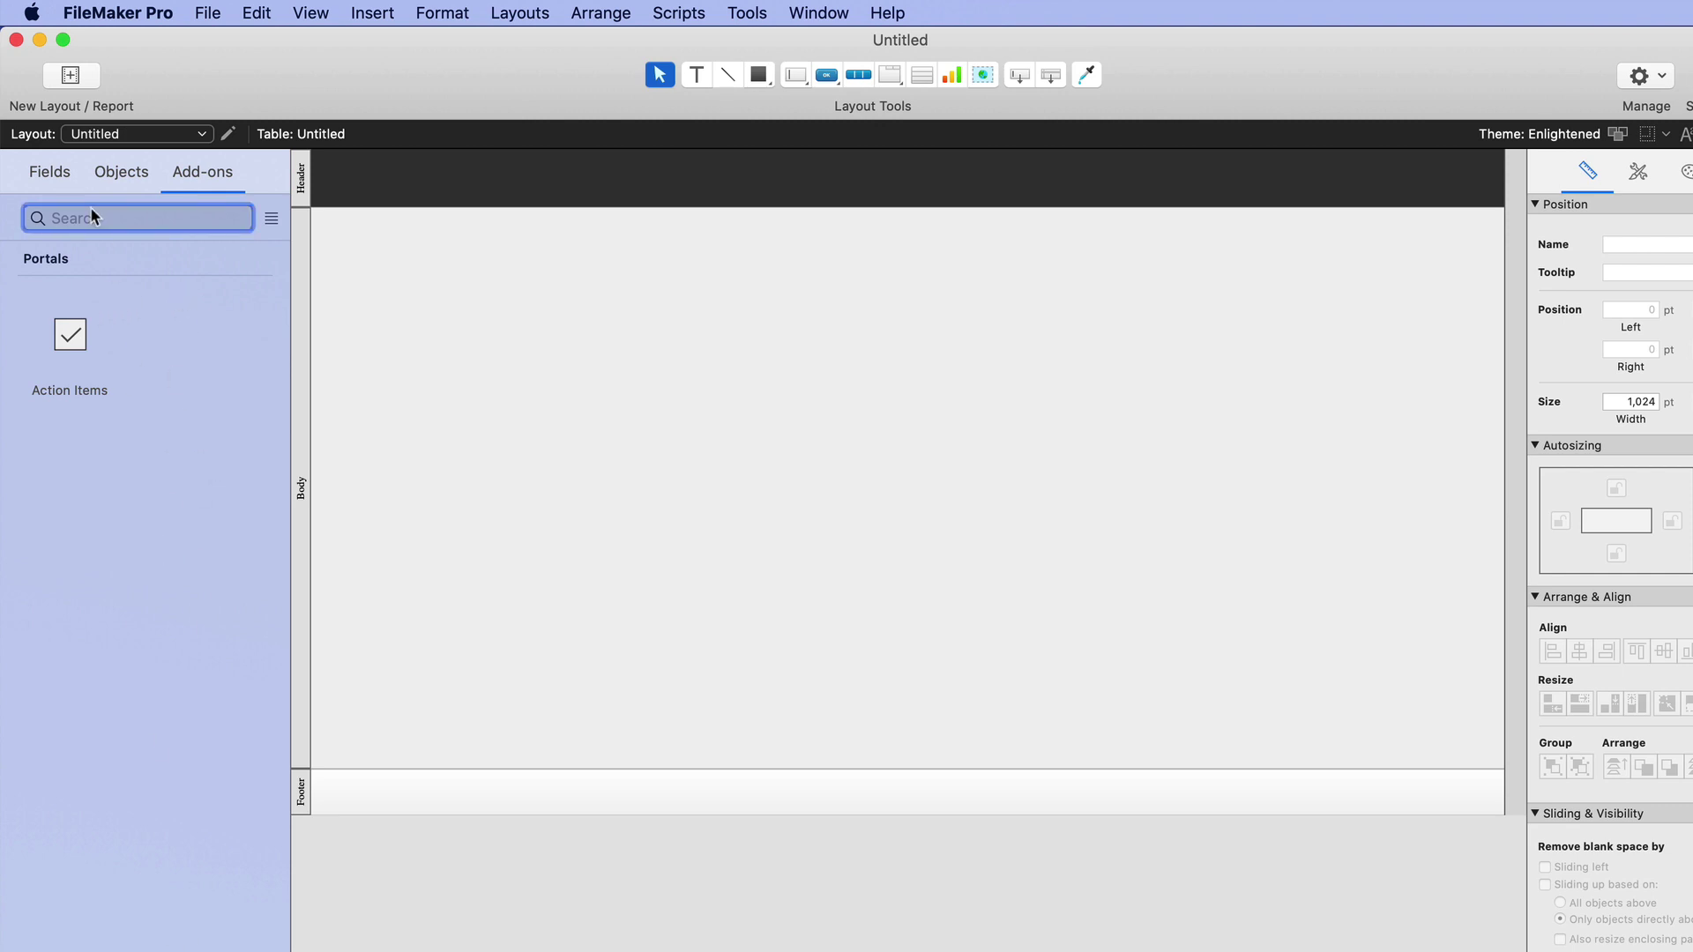
{"action": "left_click", "coordinate": [272, 217]}
{"action": "left_click", "coordinate": [270, 219]}
{"action": "left_click_drag", "start_coordinate": [70, 336], "coordinate": [608, 305]}
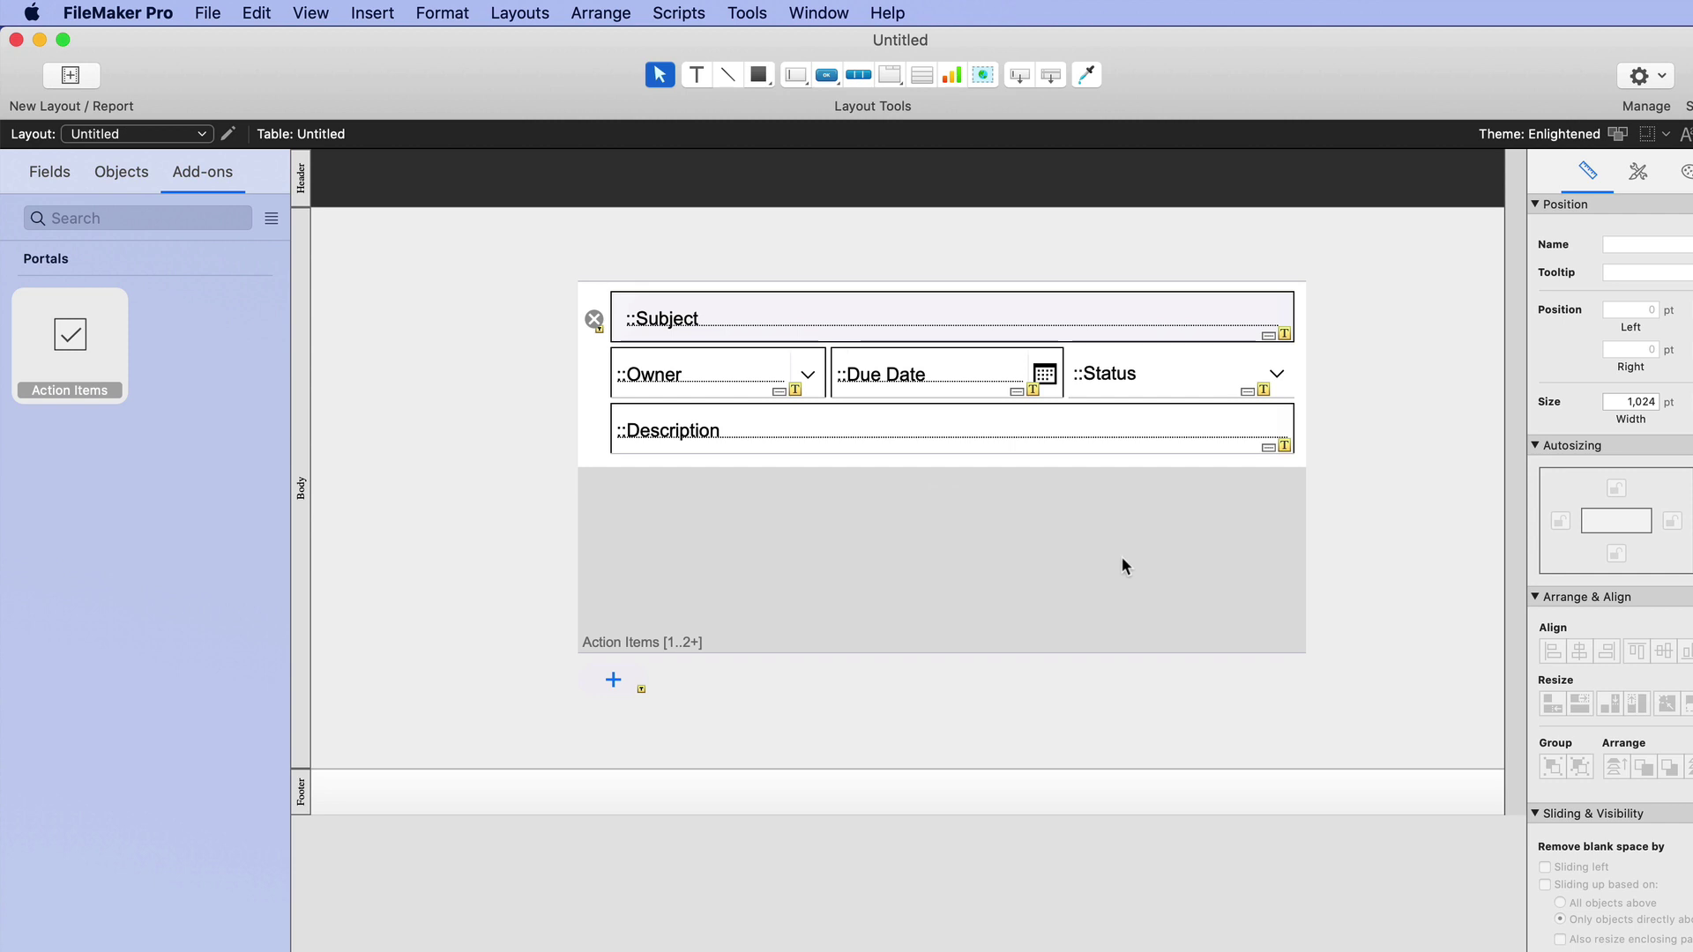
In Browse mode, review the add-on's tables, fields, relationships, value lists and scripts without saving changes
{"action": "key", "text": "super+b"}
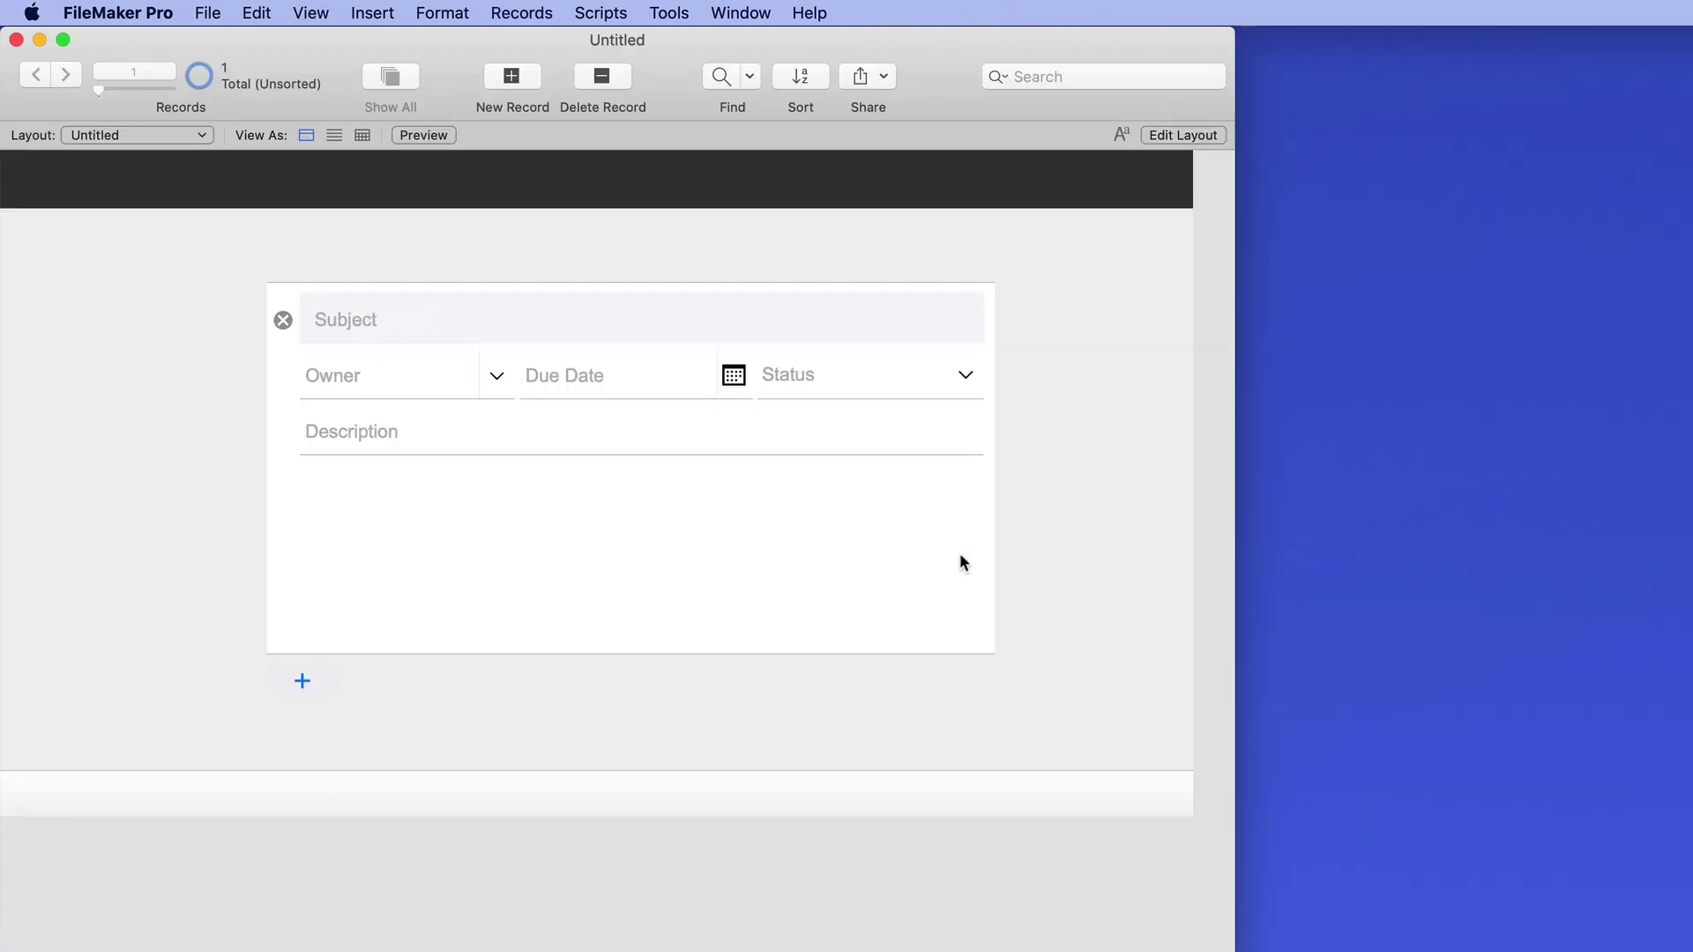
{"action": "key", "text": "super+shift+d"}
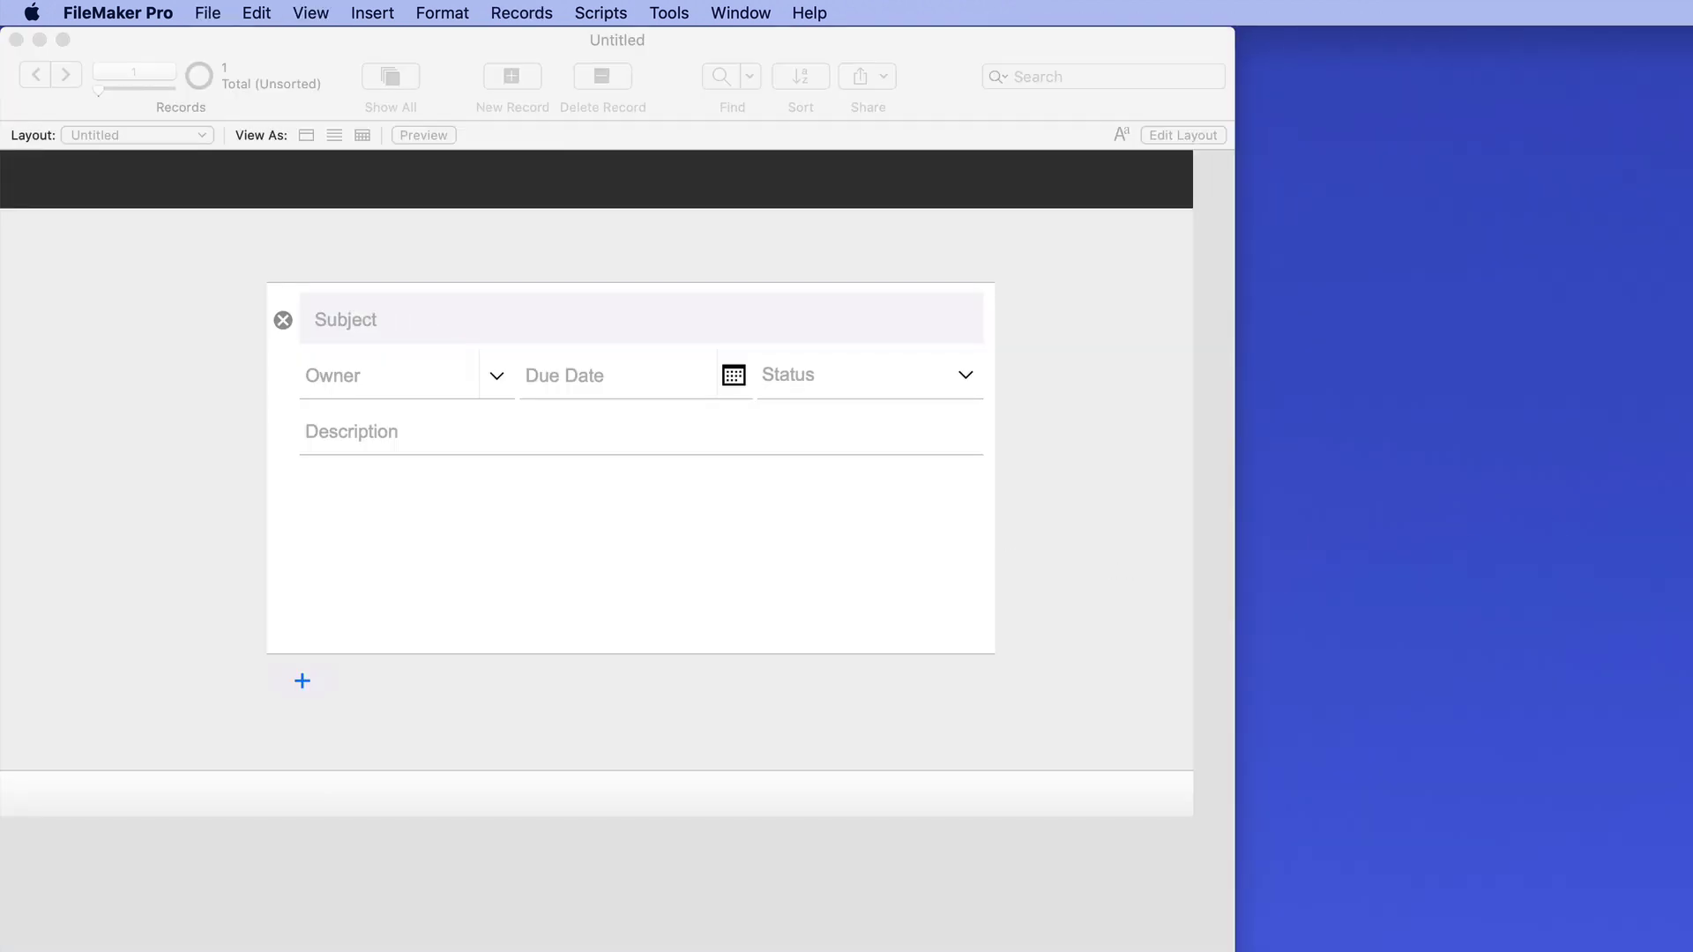
{"action": "left_click_drag", "start_coordinate": [850, 468], "coordinate": [728, 446]}
{"action": "left_click", "coordinate": [880, 488]}
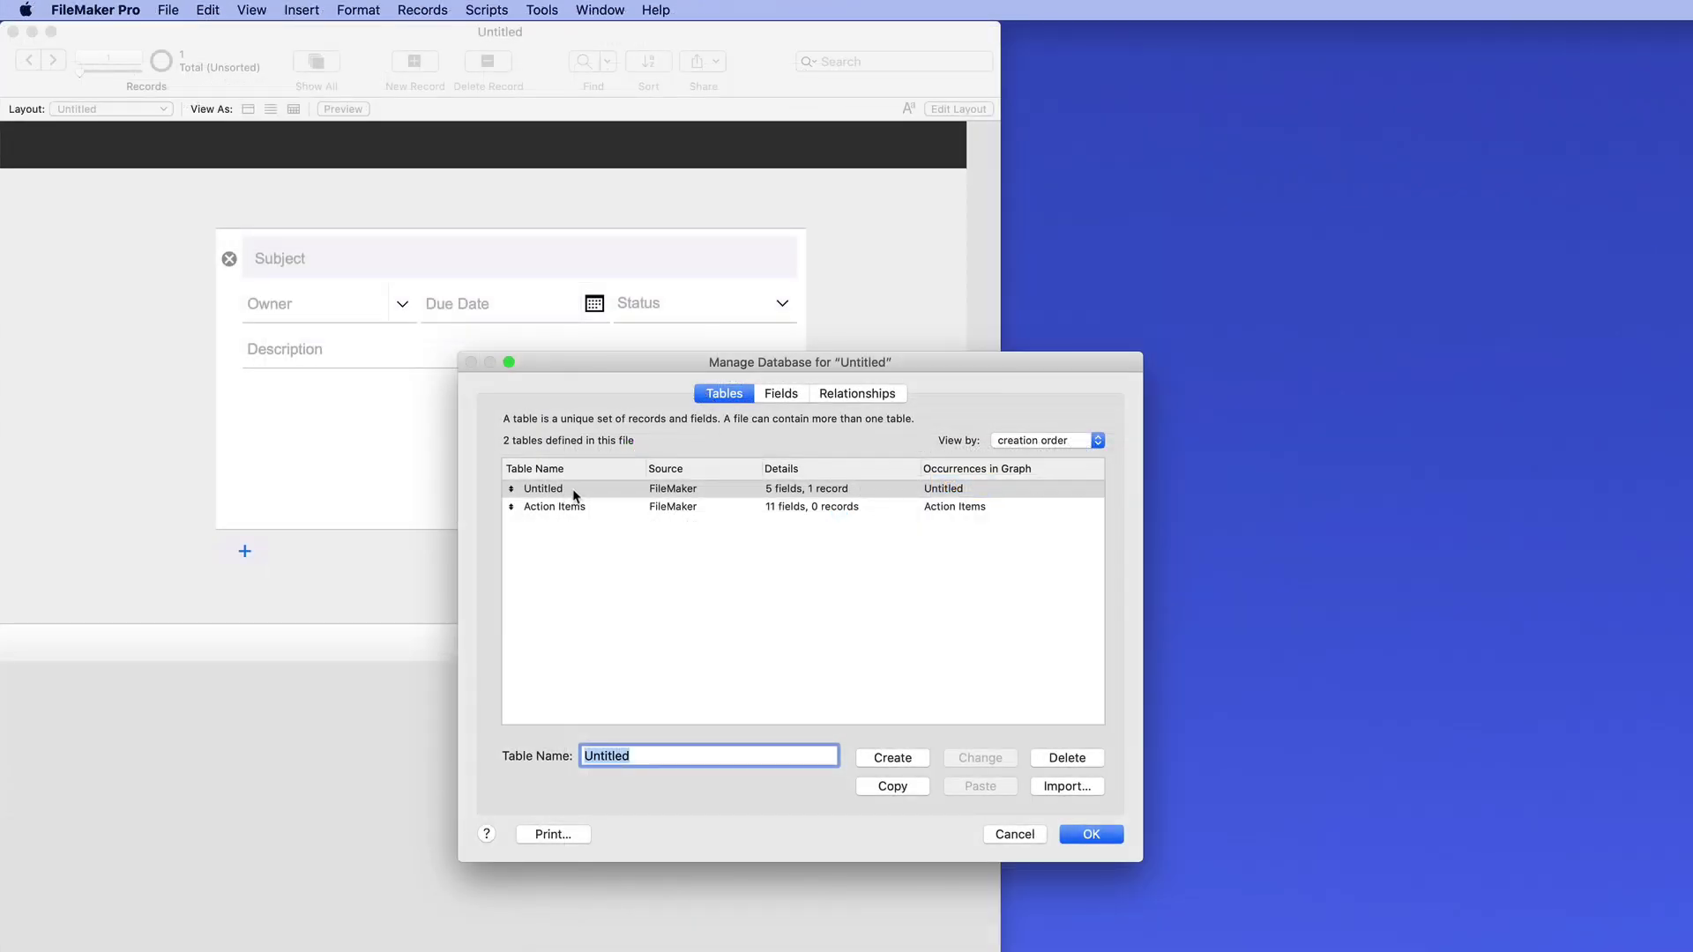
{"action": "left_click", "coordinate": [573, 490]}
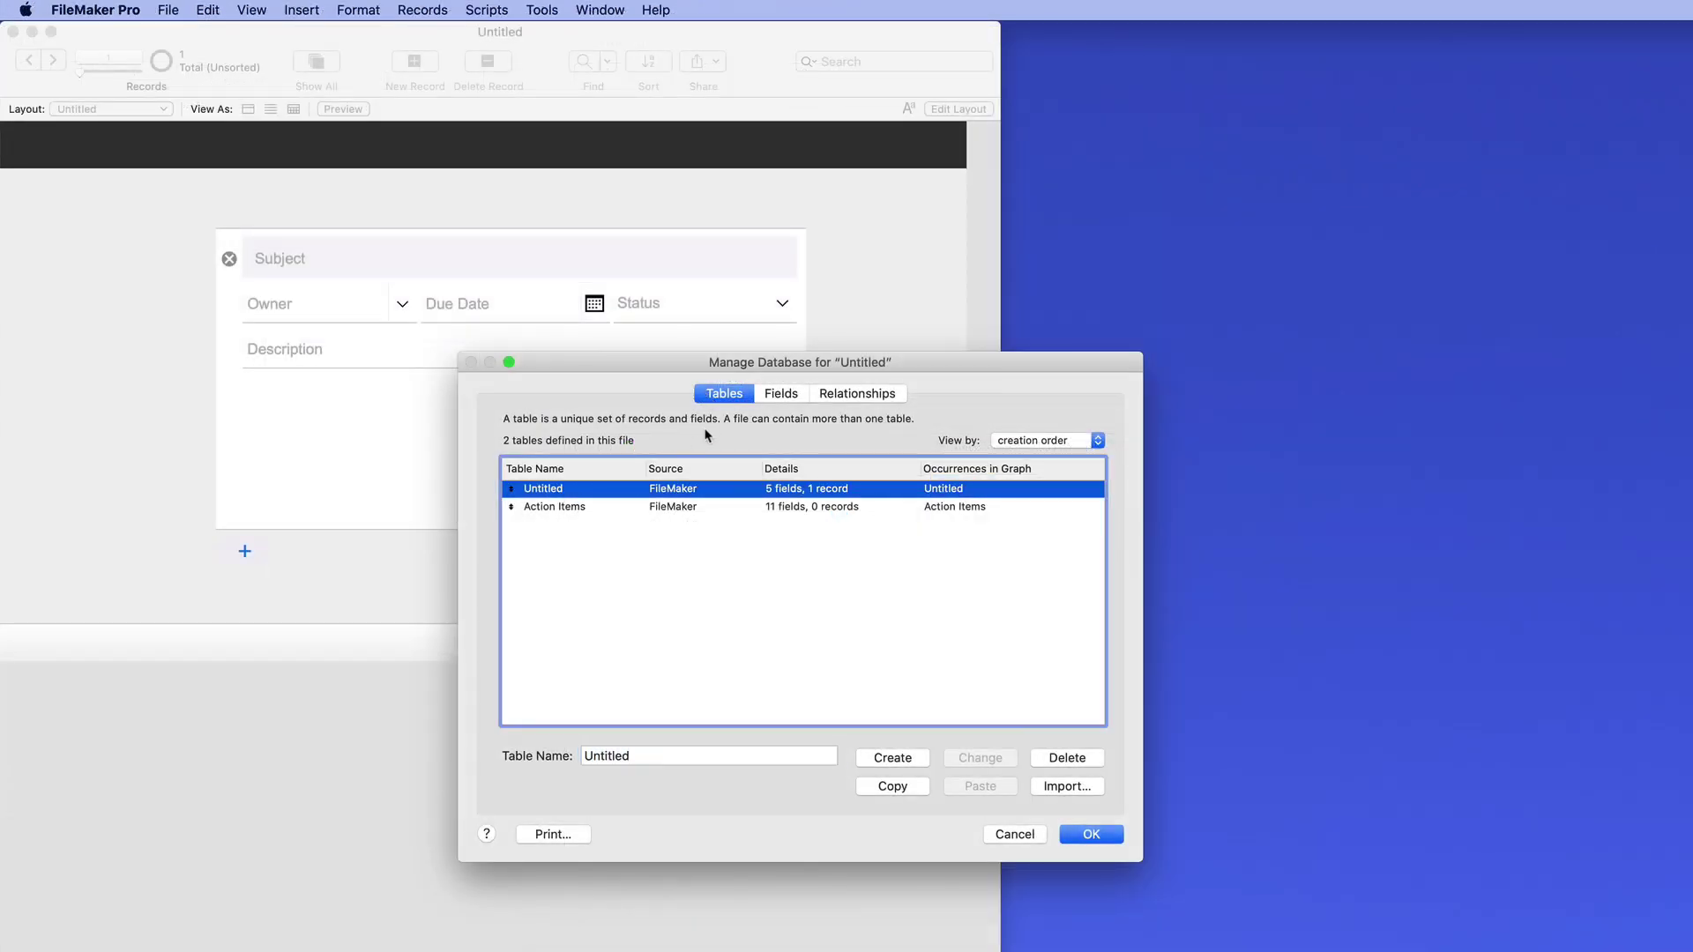
{"action": "left_click", "coordinate": [781, 395]}
{"action": "left_click", "coordinate": [864, 399]}
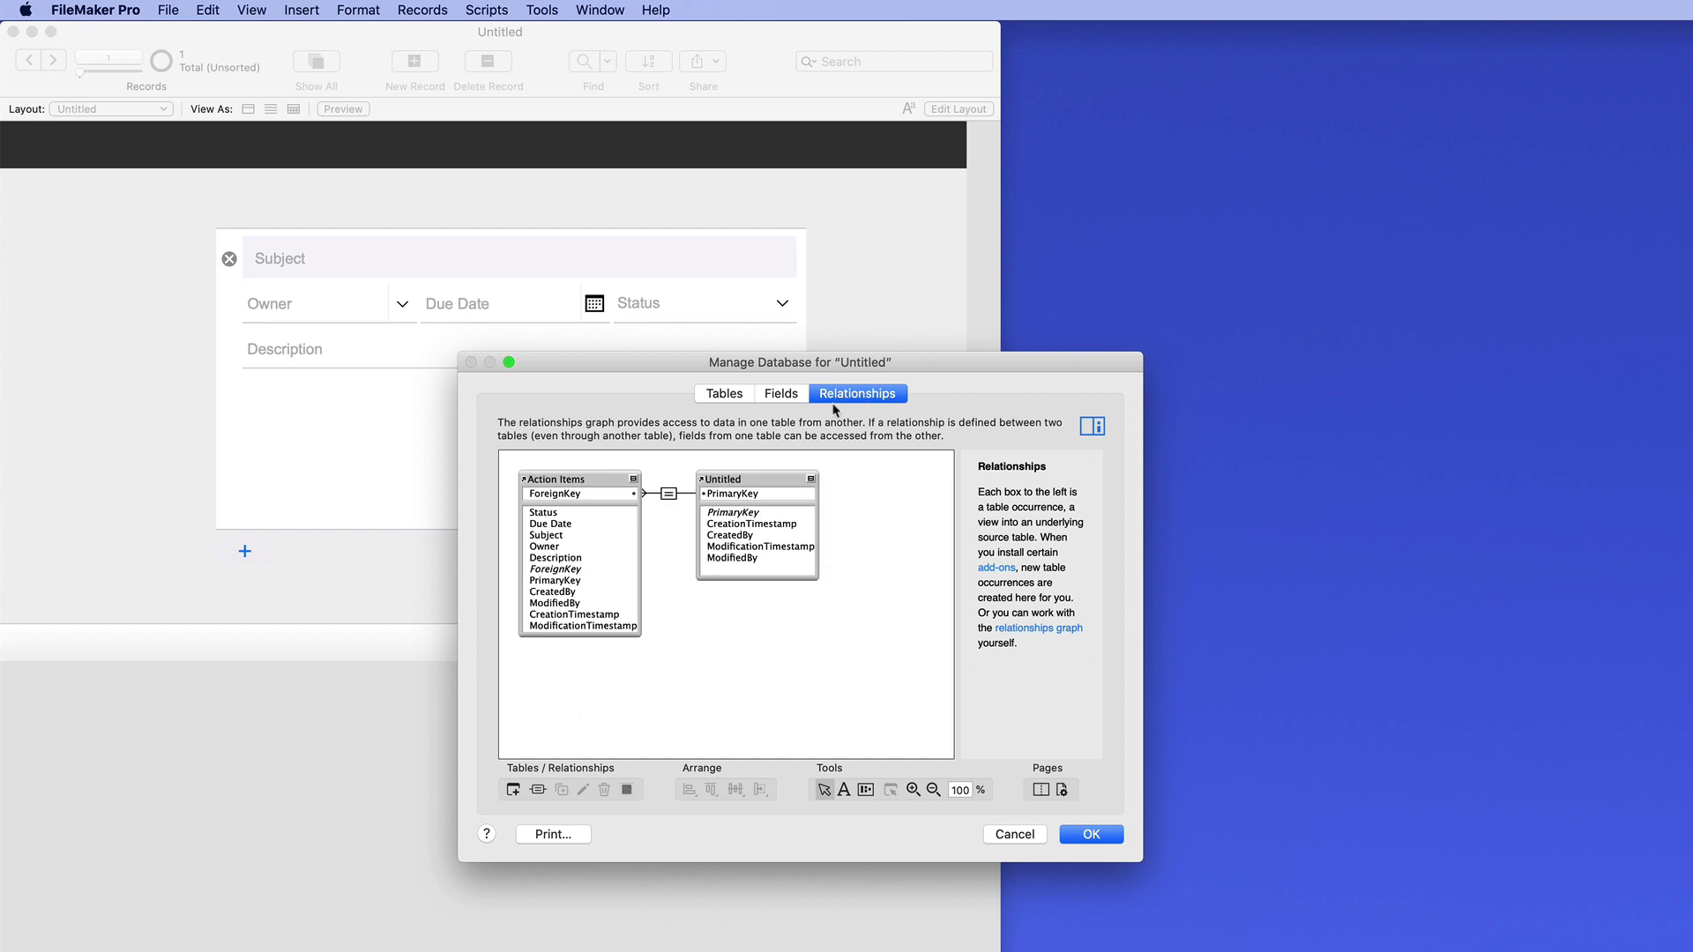
{"action": "key", "text": "Escape"}
{"action": "left_click", "coordinate": [857, 529]}
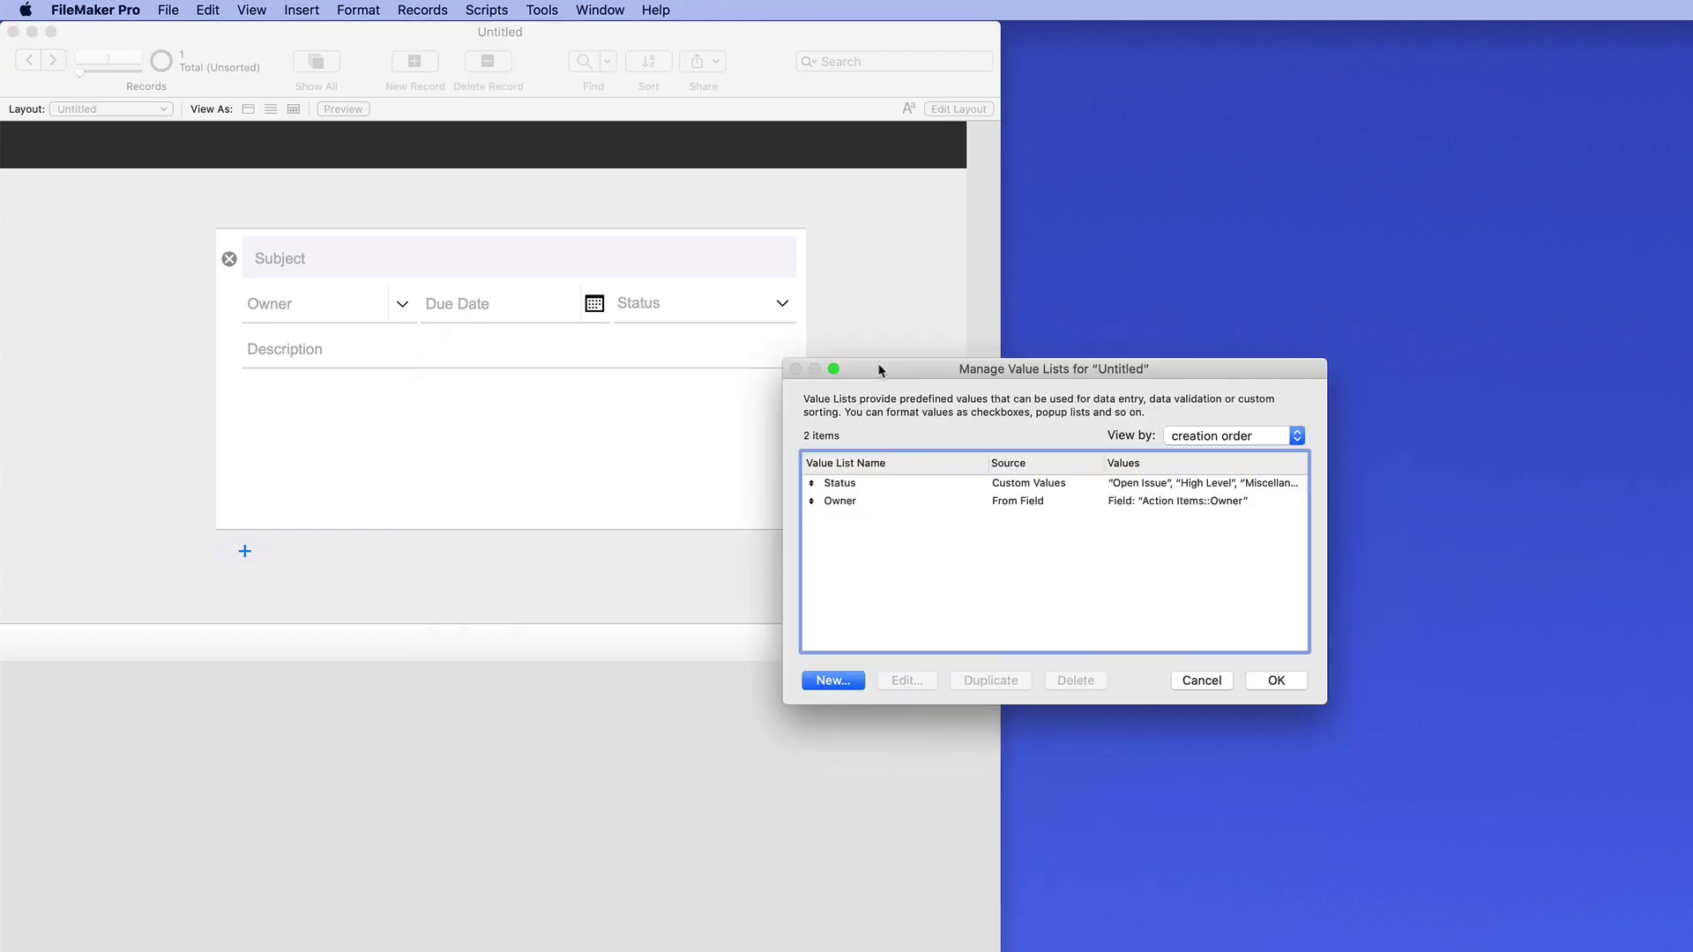
{"action": "left_click_drag", "start_coordinate": [880, 366], "coordinate": [397, 352]}
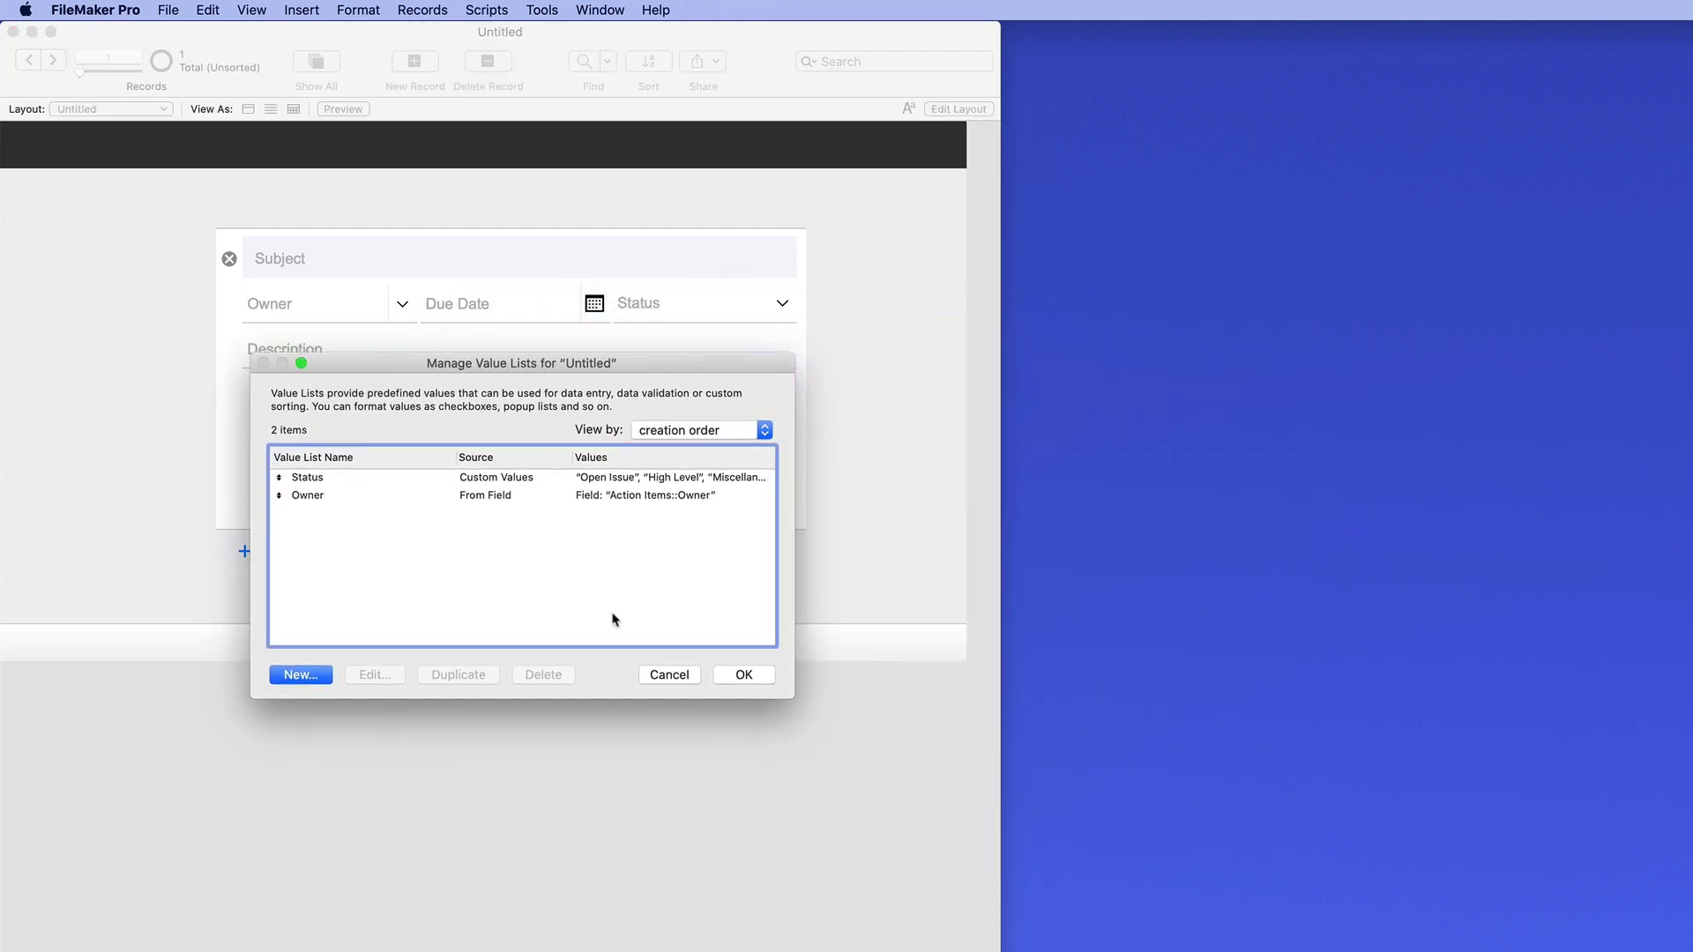
{"action": "left_click", "coordinate": [668, 666]}
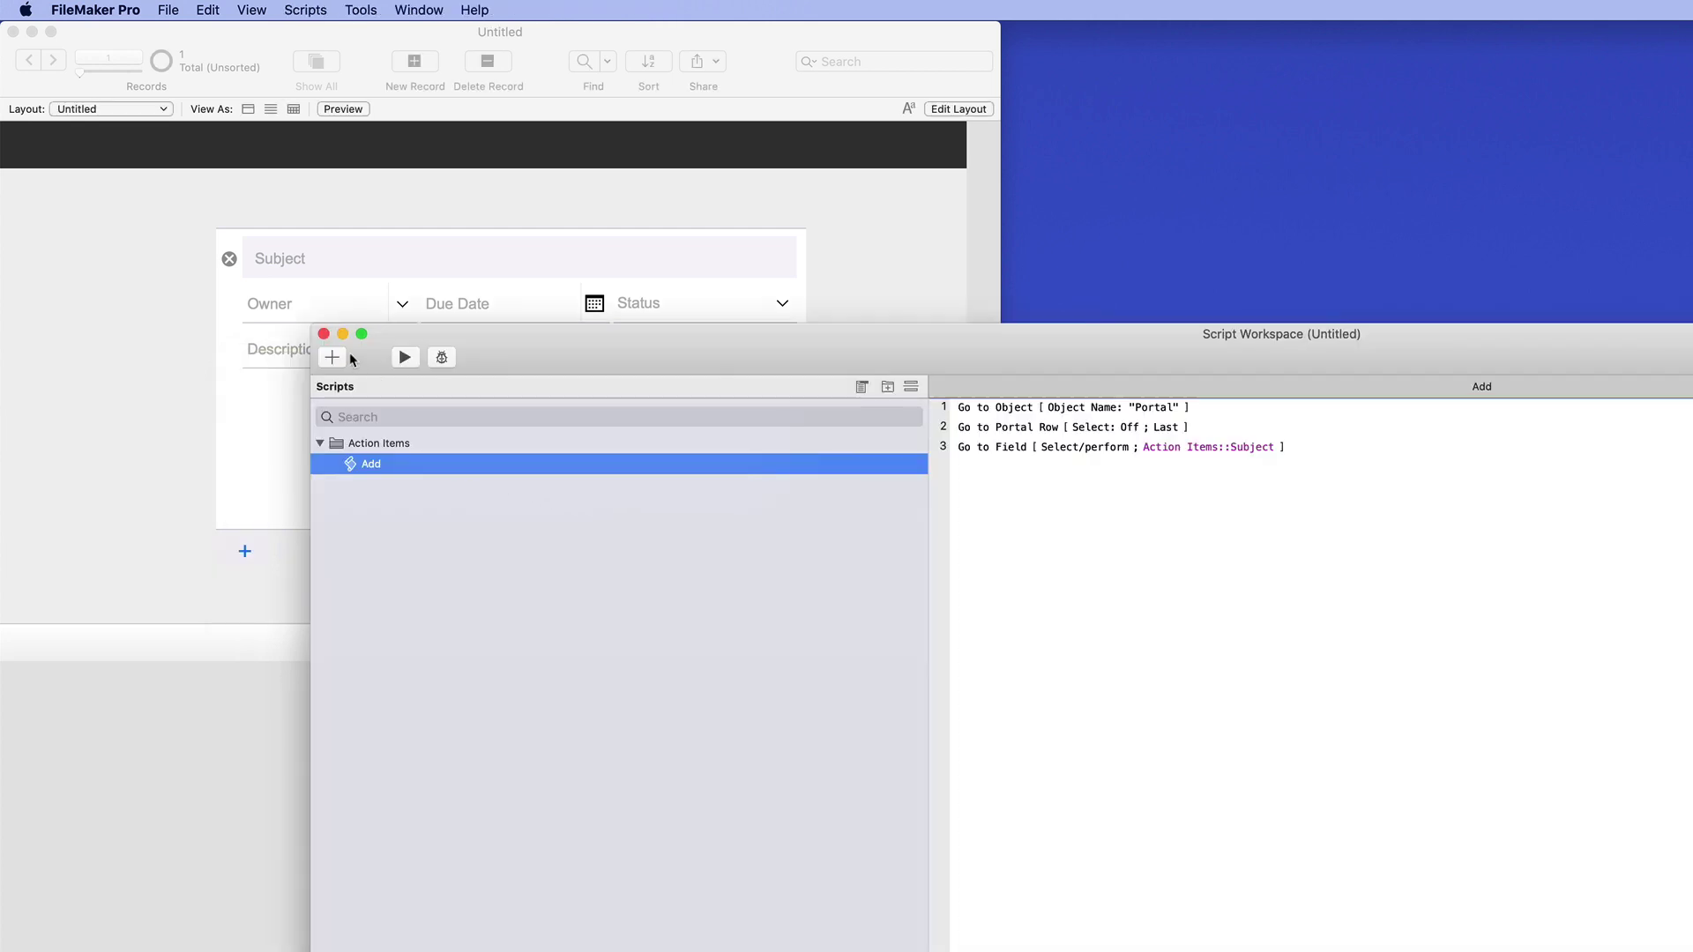
{"action": "left_click", "coordinate": [323, 333]}
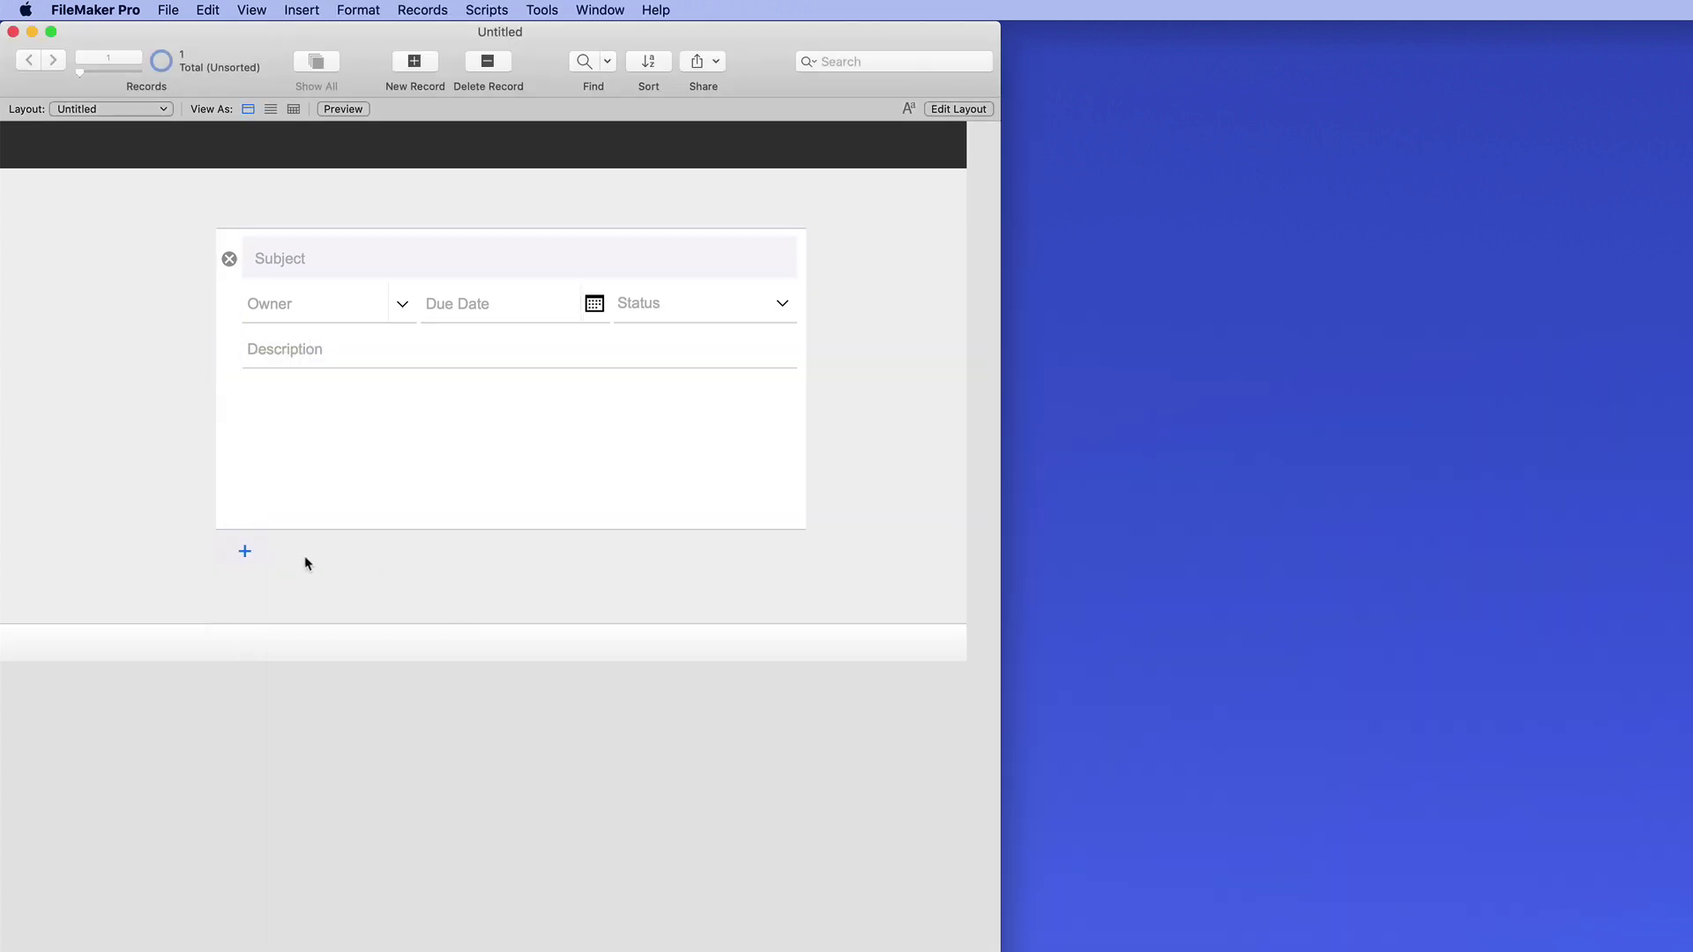
Add an action item with subject 'asdfasdfasdf' to the portal and commit it
{"action": "left_click", "coordinate": [247, 557]}
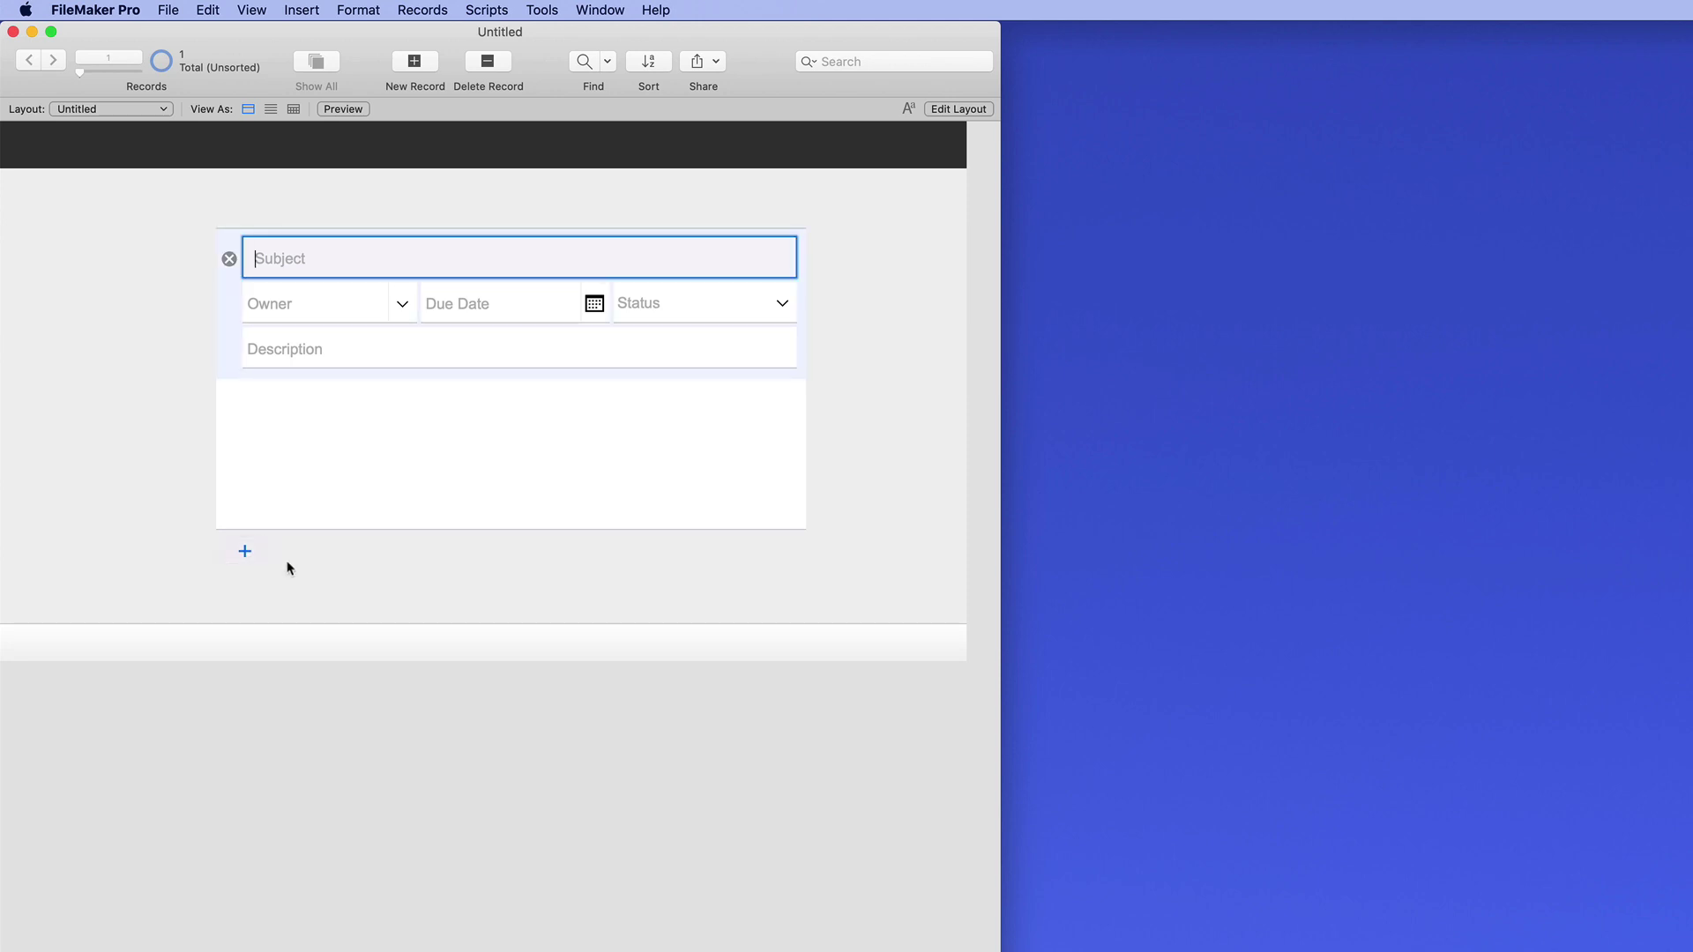
{"action": "type", "text": "asdfasdfasdf"}
{"action": "left_click", "coordinate": [593, 661]}
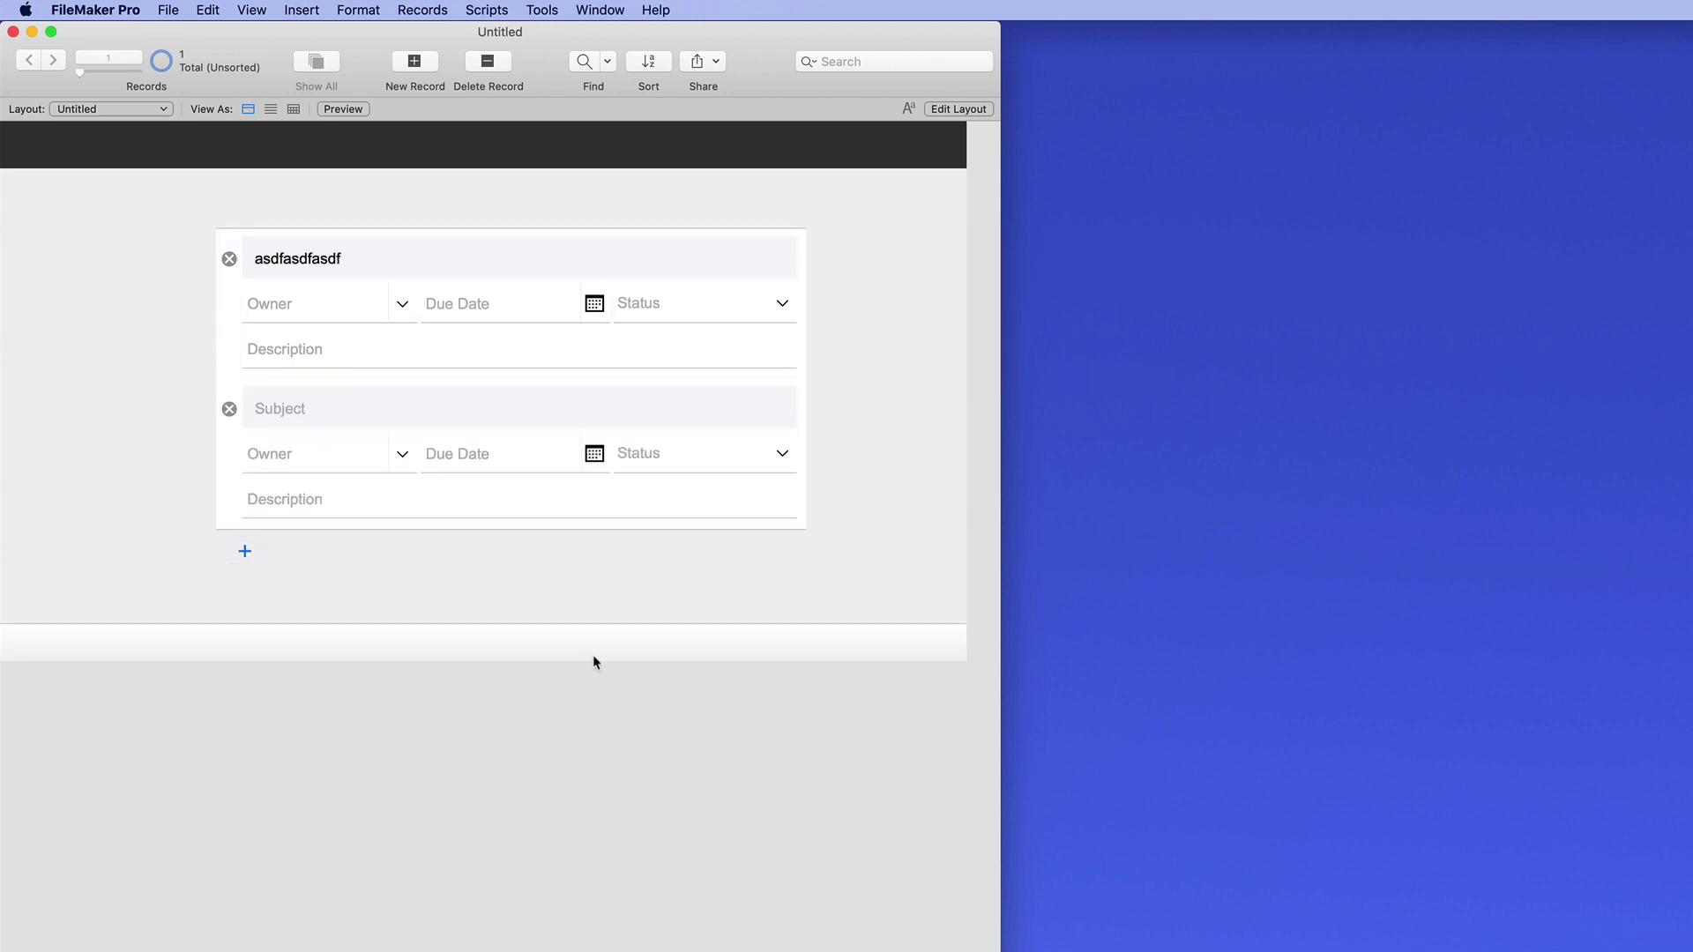
Return to Layout mode and uninstall the Action Items add-on
{"action": "key", "text": "super+l"}
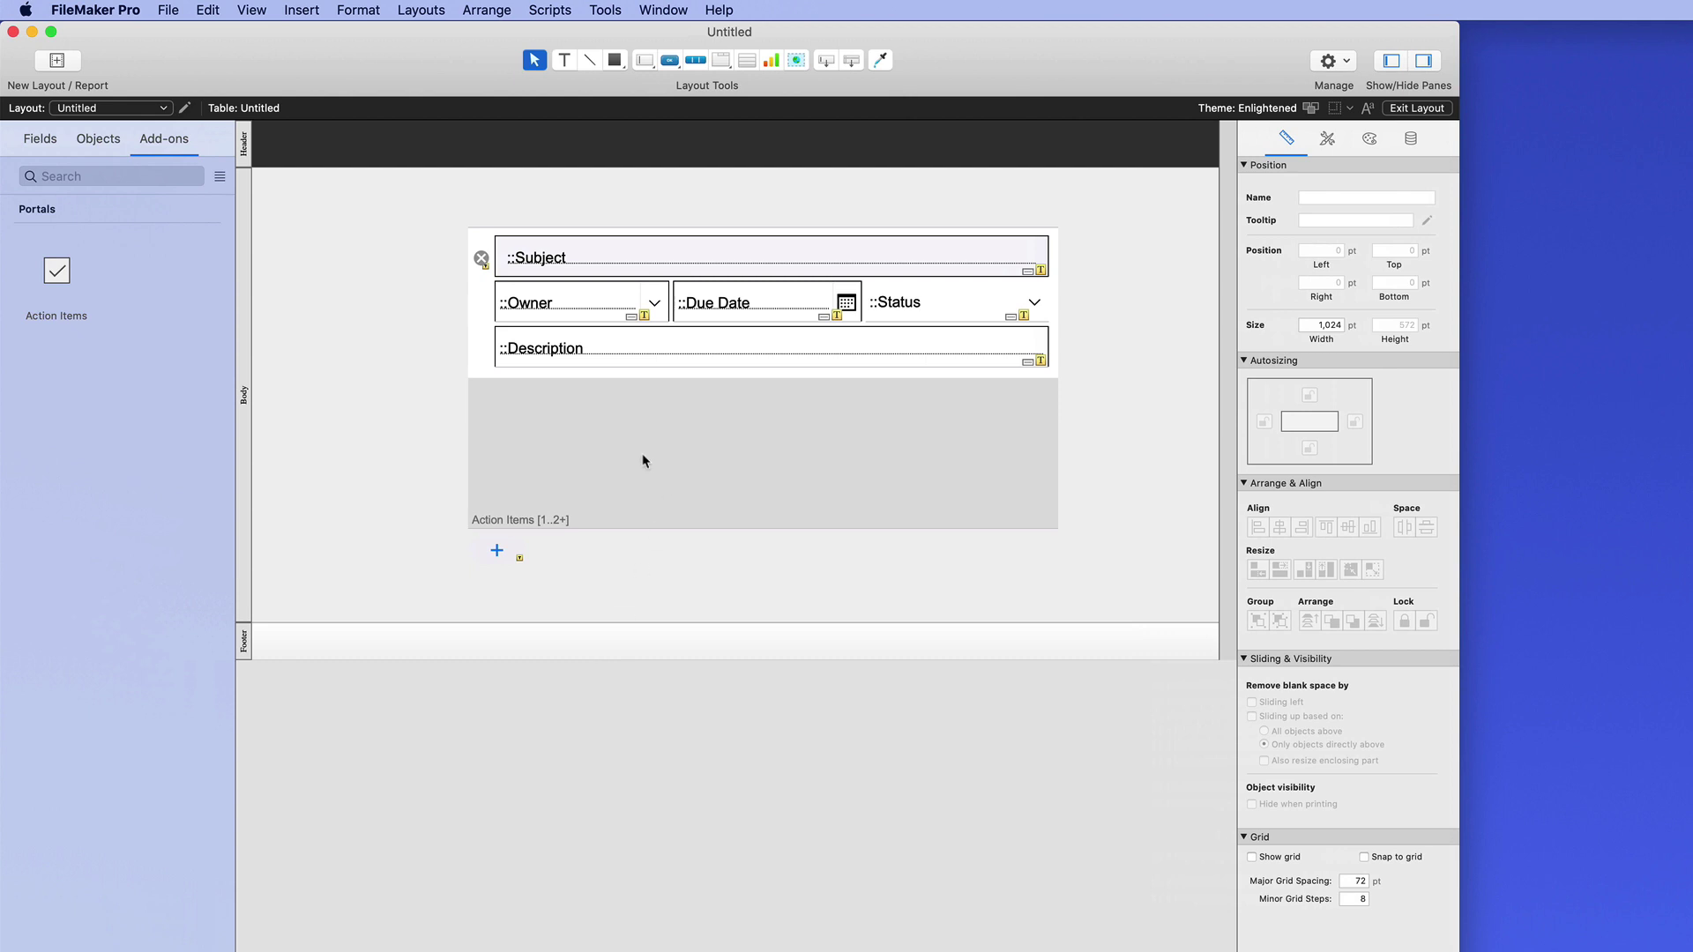
{"action": "left_click", "coordinate": [84, 313]}
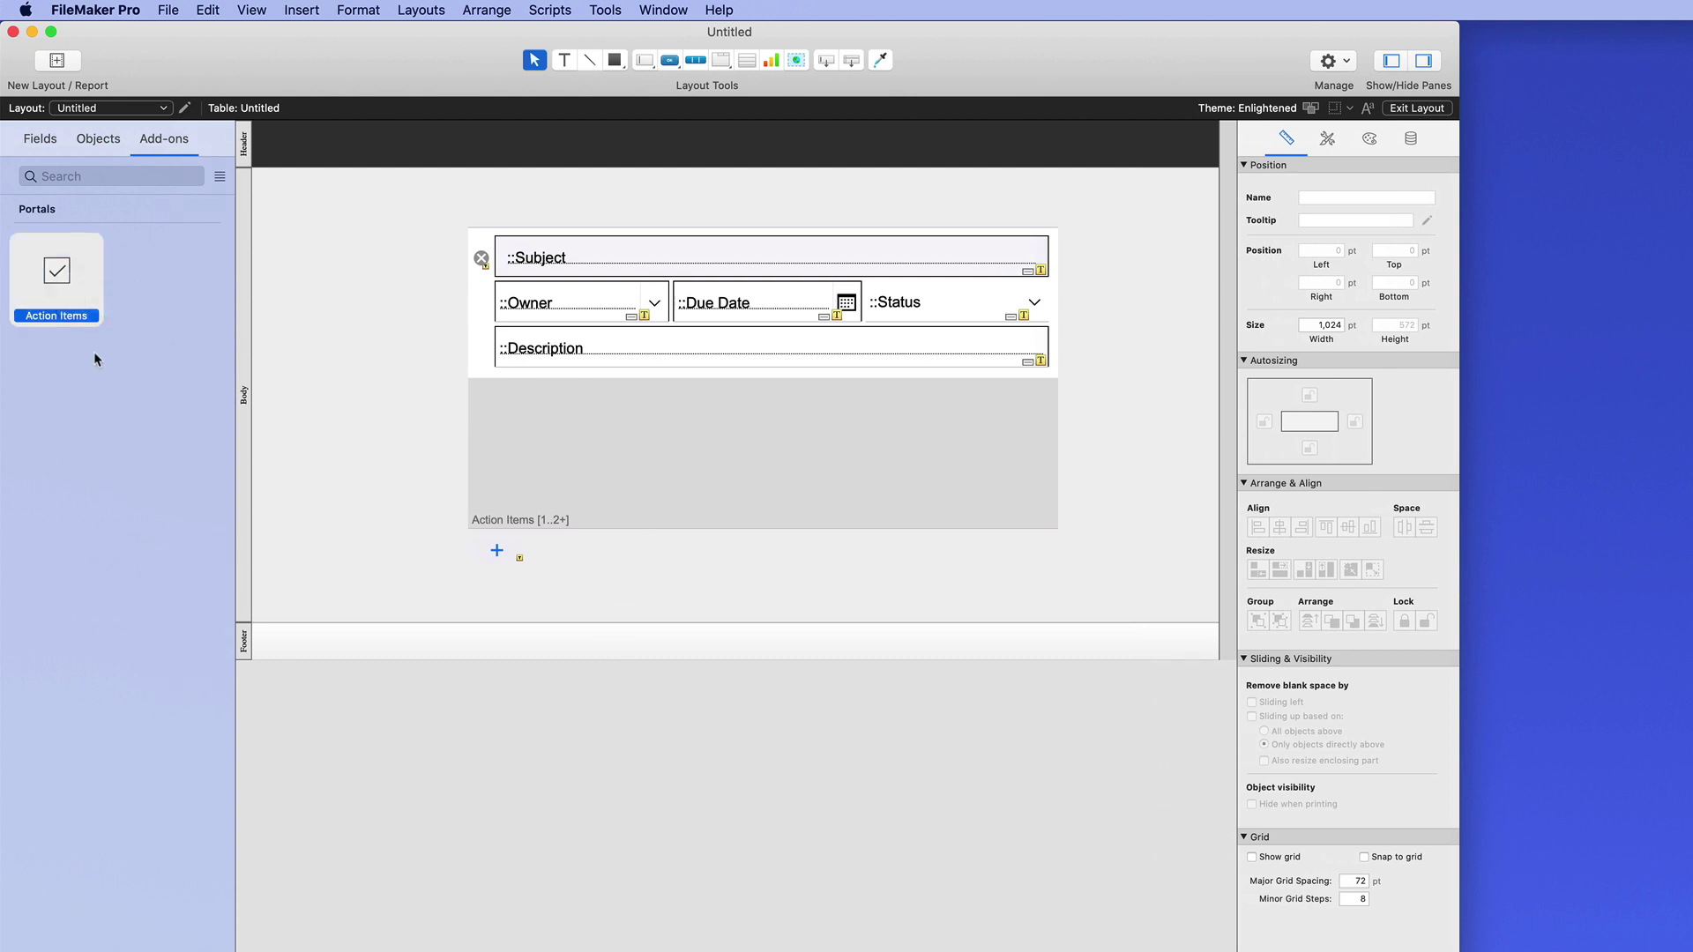
{"action": "right_click", "coordinate": [68, 282]}
{"action": "left_click", "coordinate": [132, 312]}
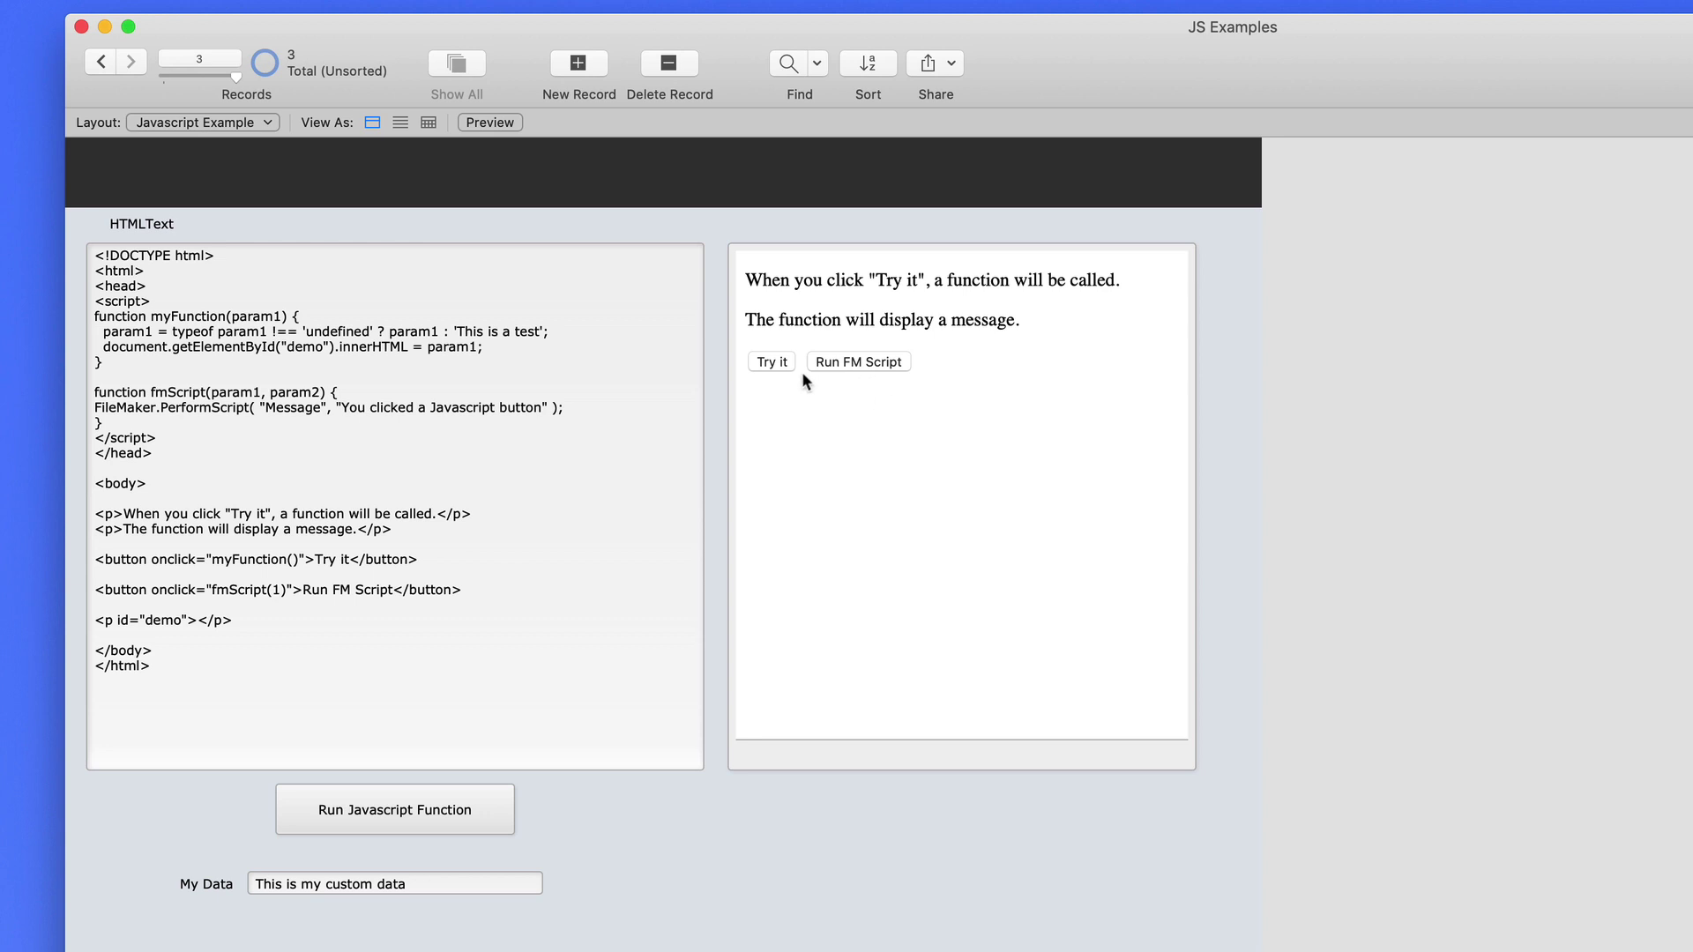
Run Try it to show 'This is a test', then run the FileMaker Message script and dismiss it
{"action": "left_click", "coordinate": [776, 362]}
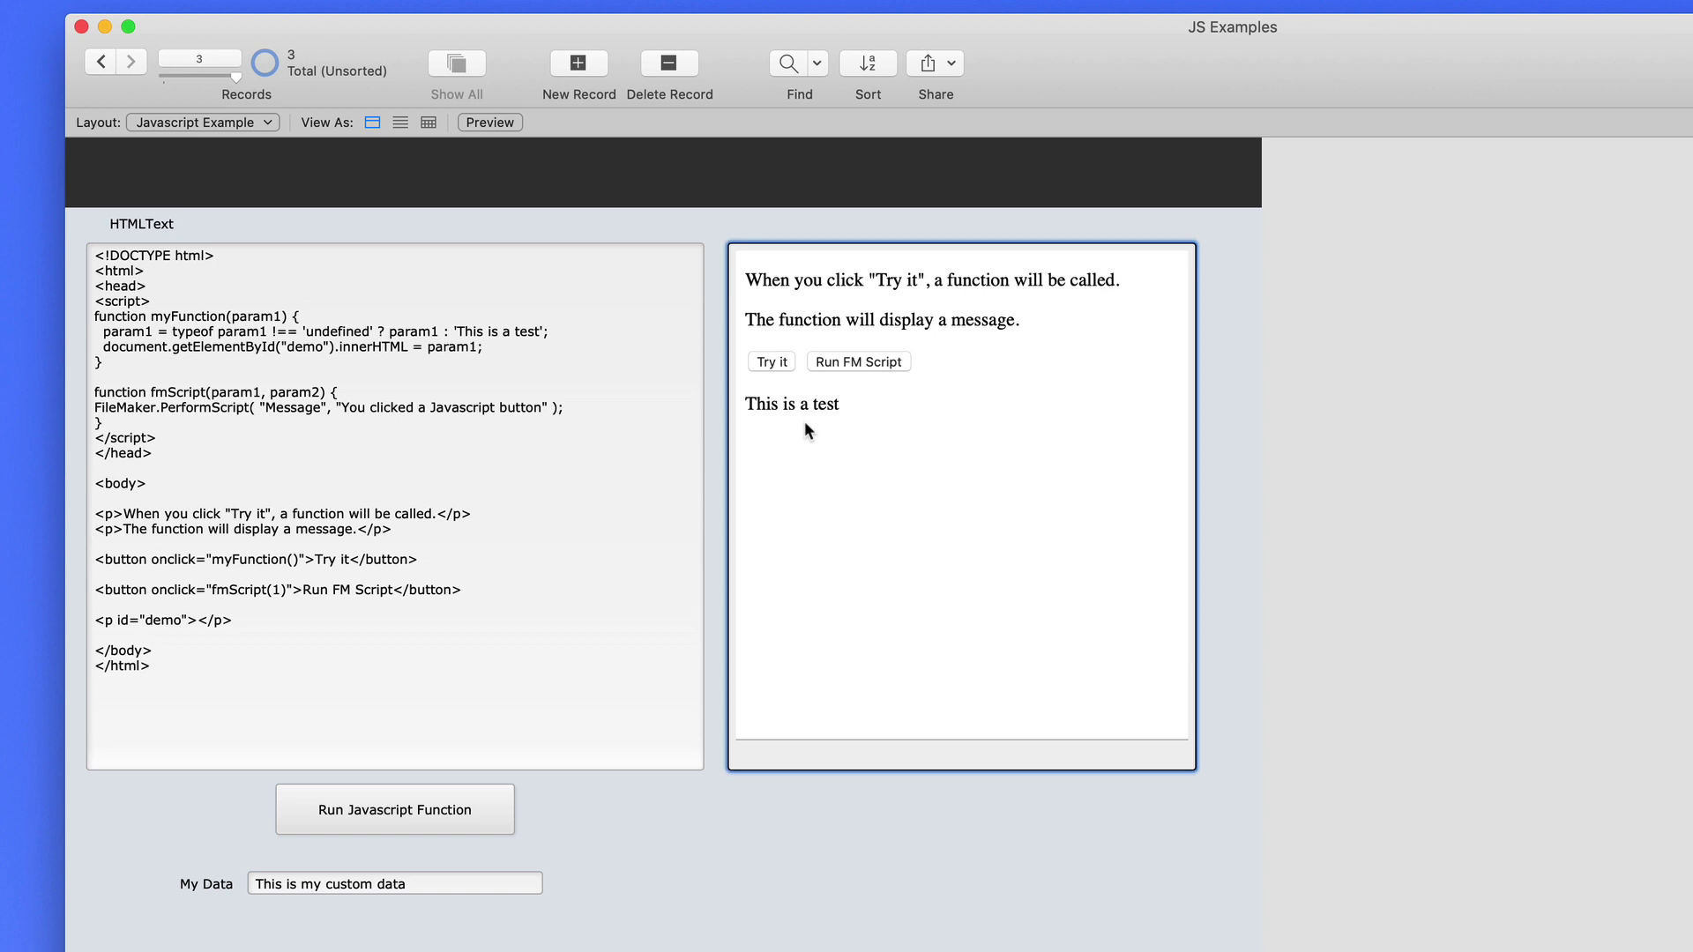
{"action": "left_click", "coordinate": [853, 369]}
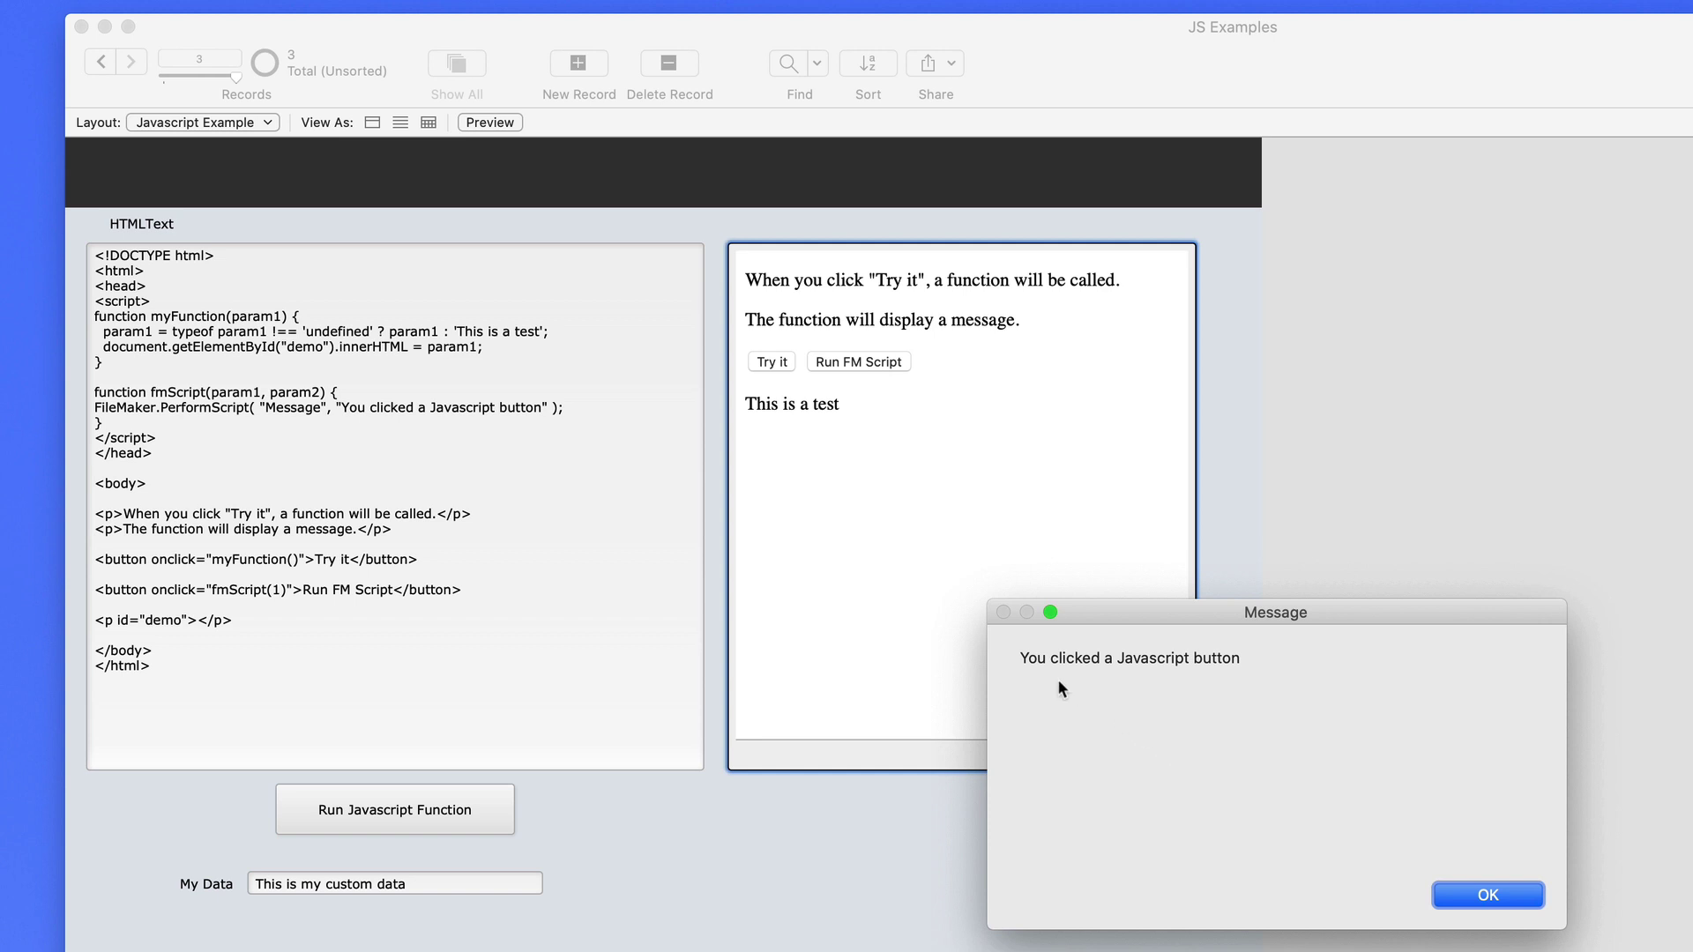
{"action": "left_click", "coordinate": [1517, 895]}
{"action": "left_click", "coordinate": [1245, 481]}
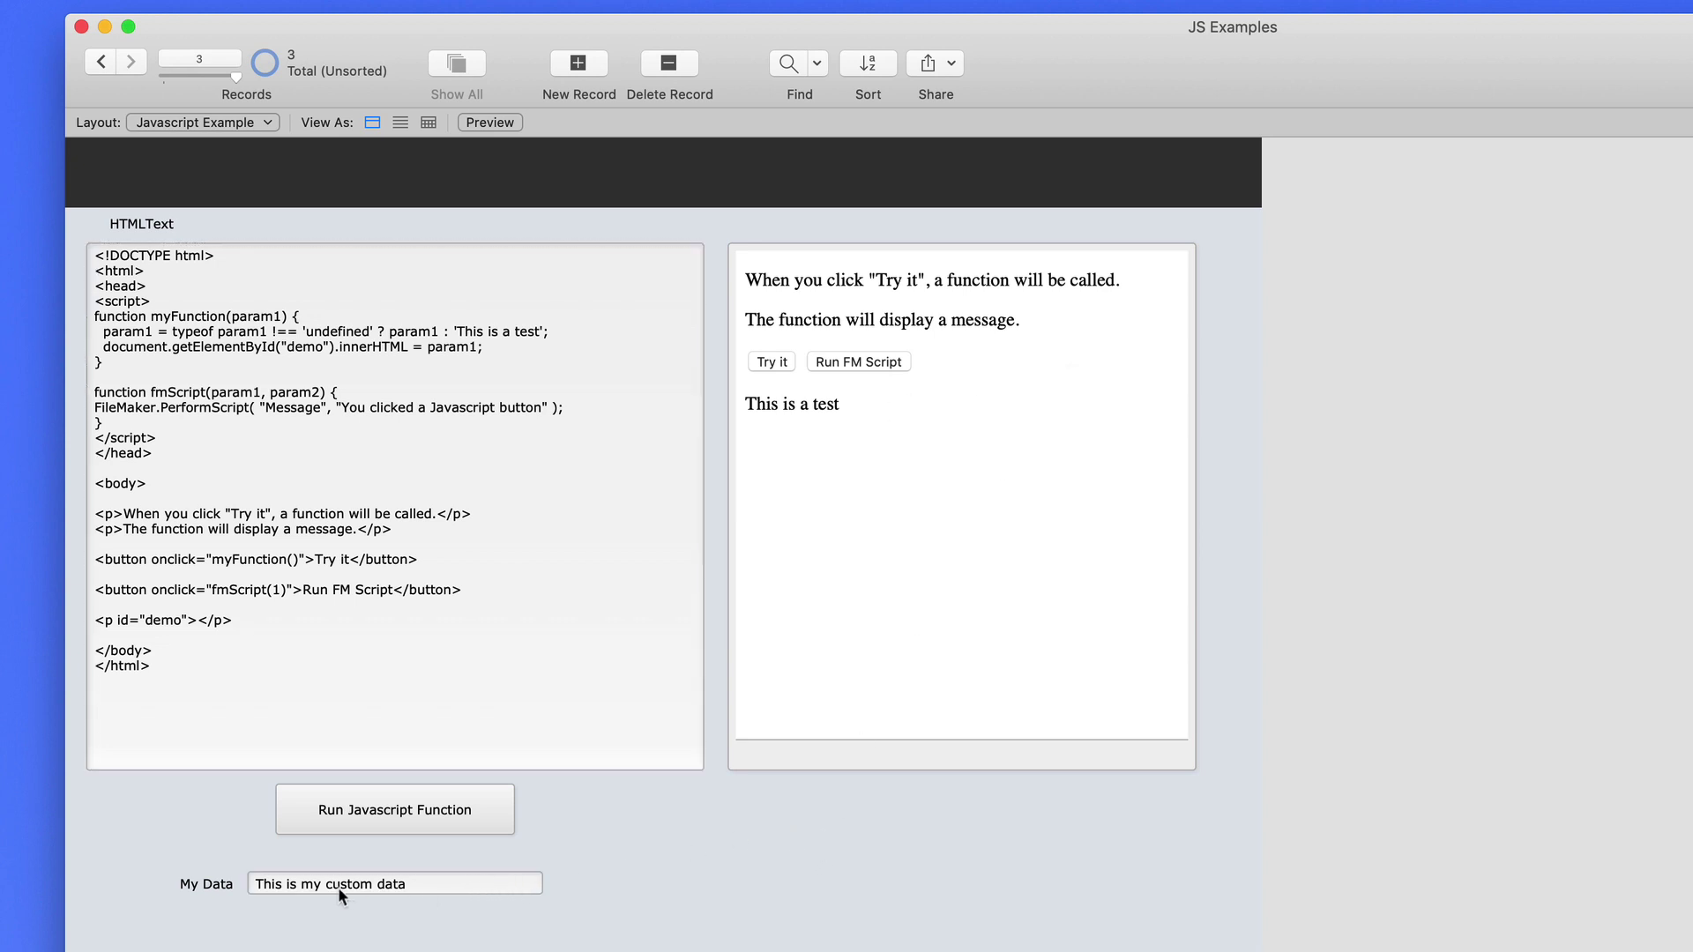
Send the My Data text to the web viewer, then replace it with a person's name and resend
{"action": "left_click", "coordinate": [414, 890]}
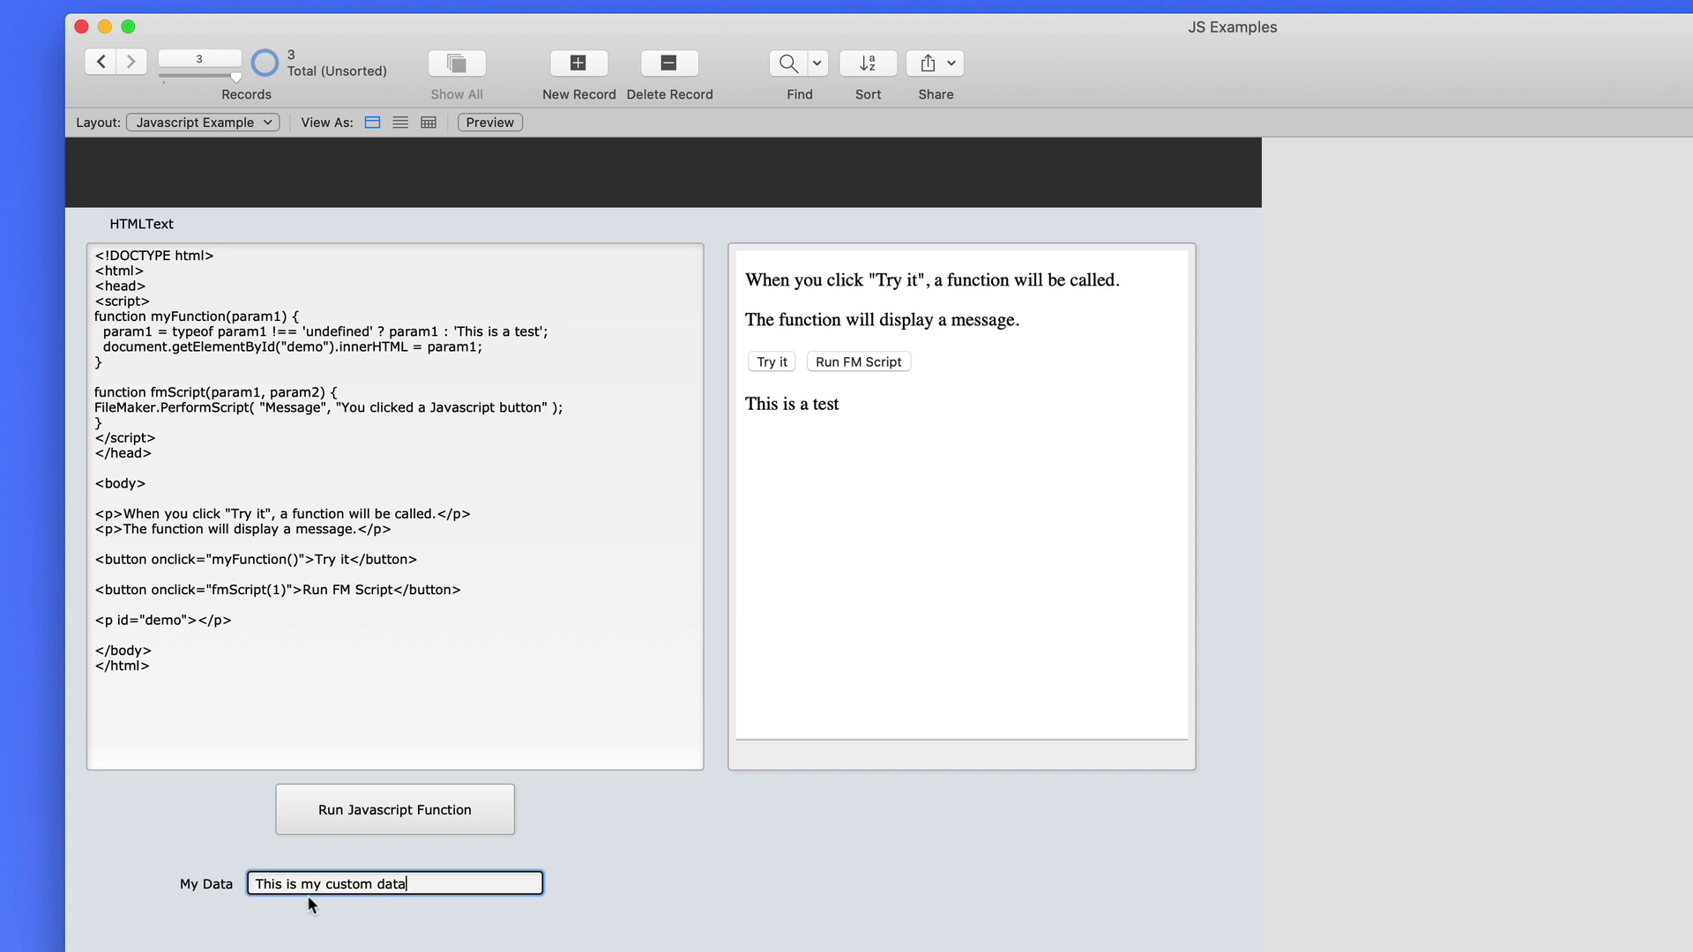
{"action": "left_click", "coordinate": [373, 812]}
{"action": "left_click_drag", "start_coordinate": [445, 884], "coordinate": [232, 884]}
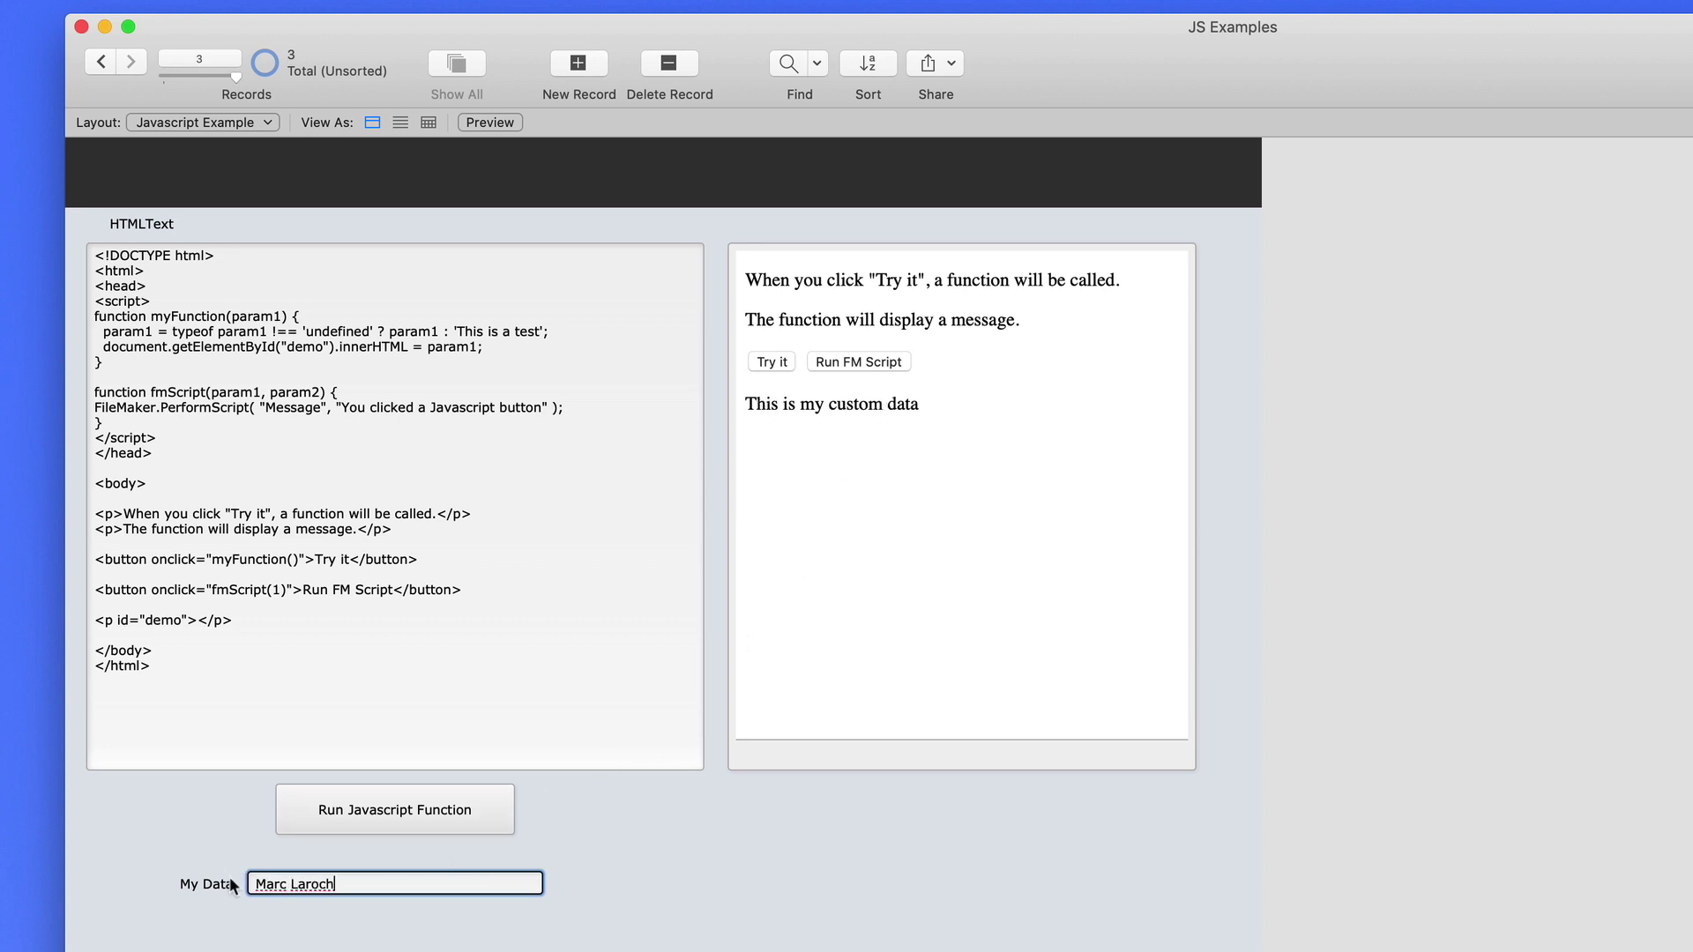
{"action": "left_click", "coordinate": [499, 811]}
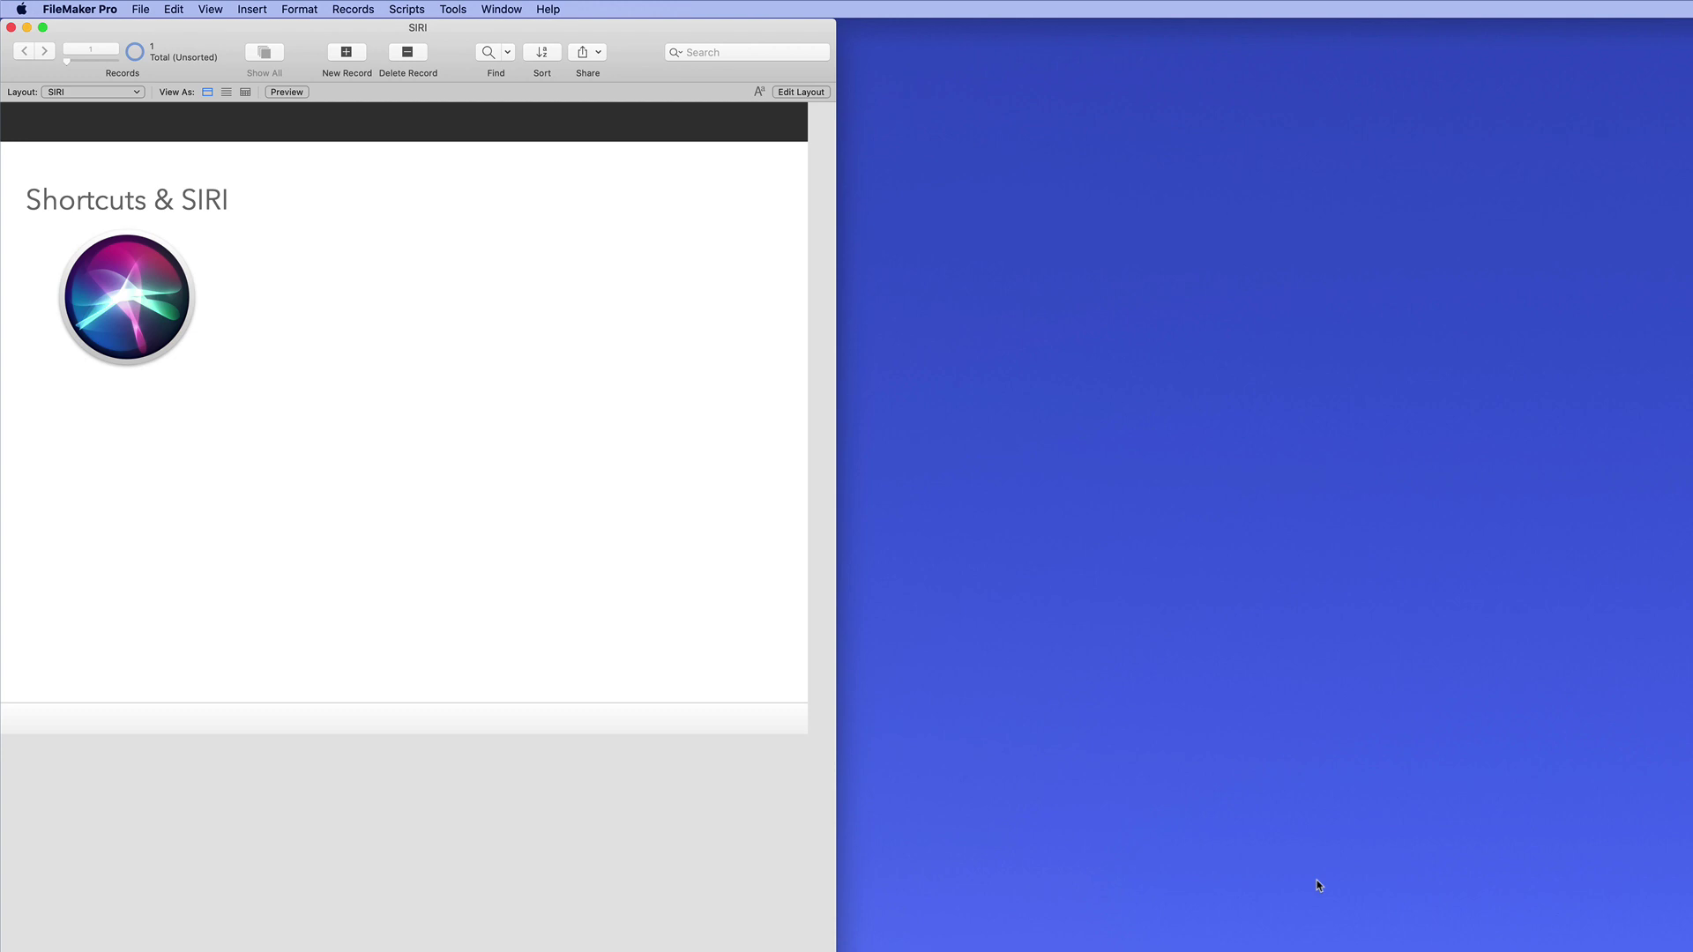
Click the desktop so Finder becomes the front application
{"action": "left_click", "coordinate": [1014, 760]}
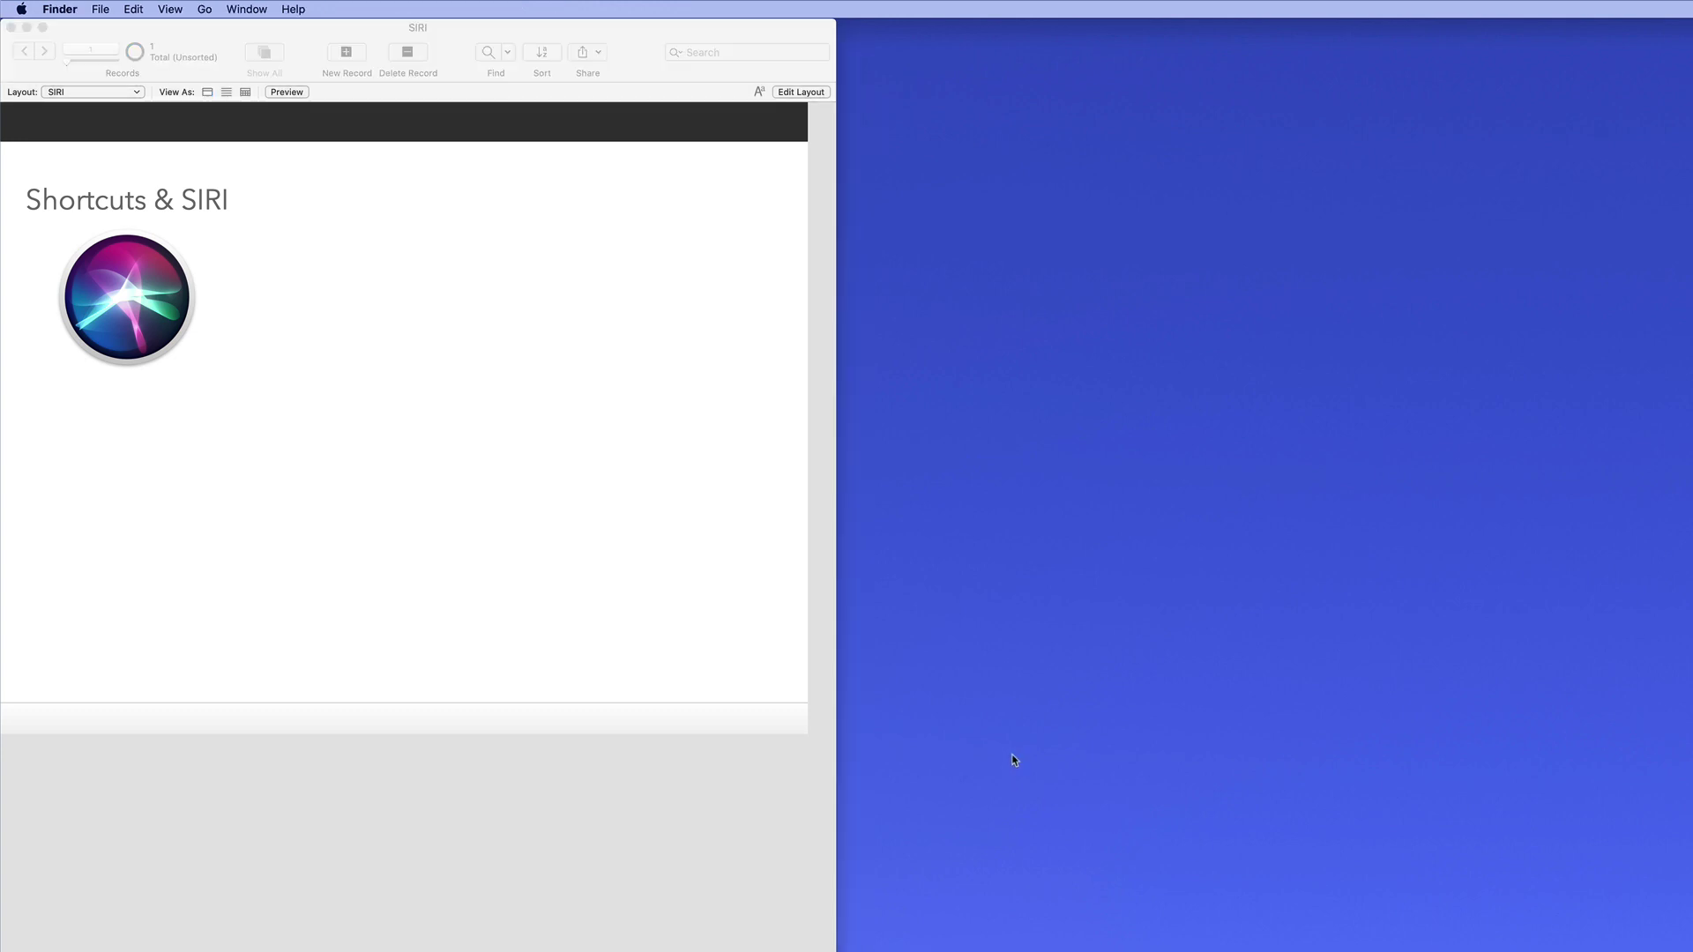
Enable Shortcuts Donation for the 'test' script in the SIRI file's Script Workspace
{"action": "left_click", "coordinate": [718, 540]}
{"action": "key", "text": "super+shift+s"}
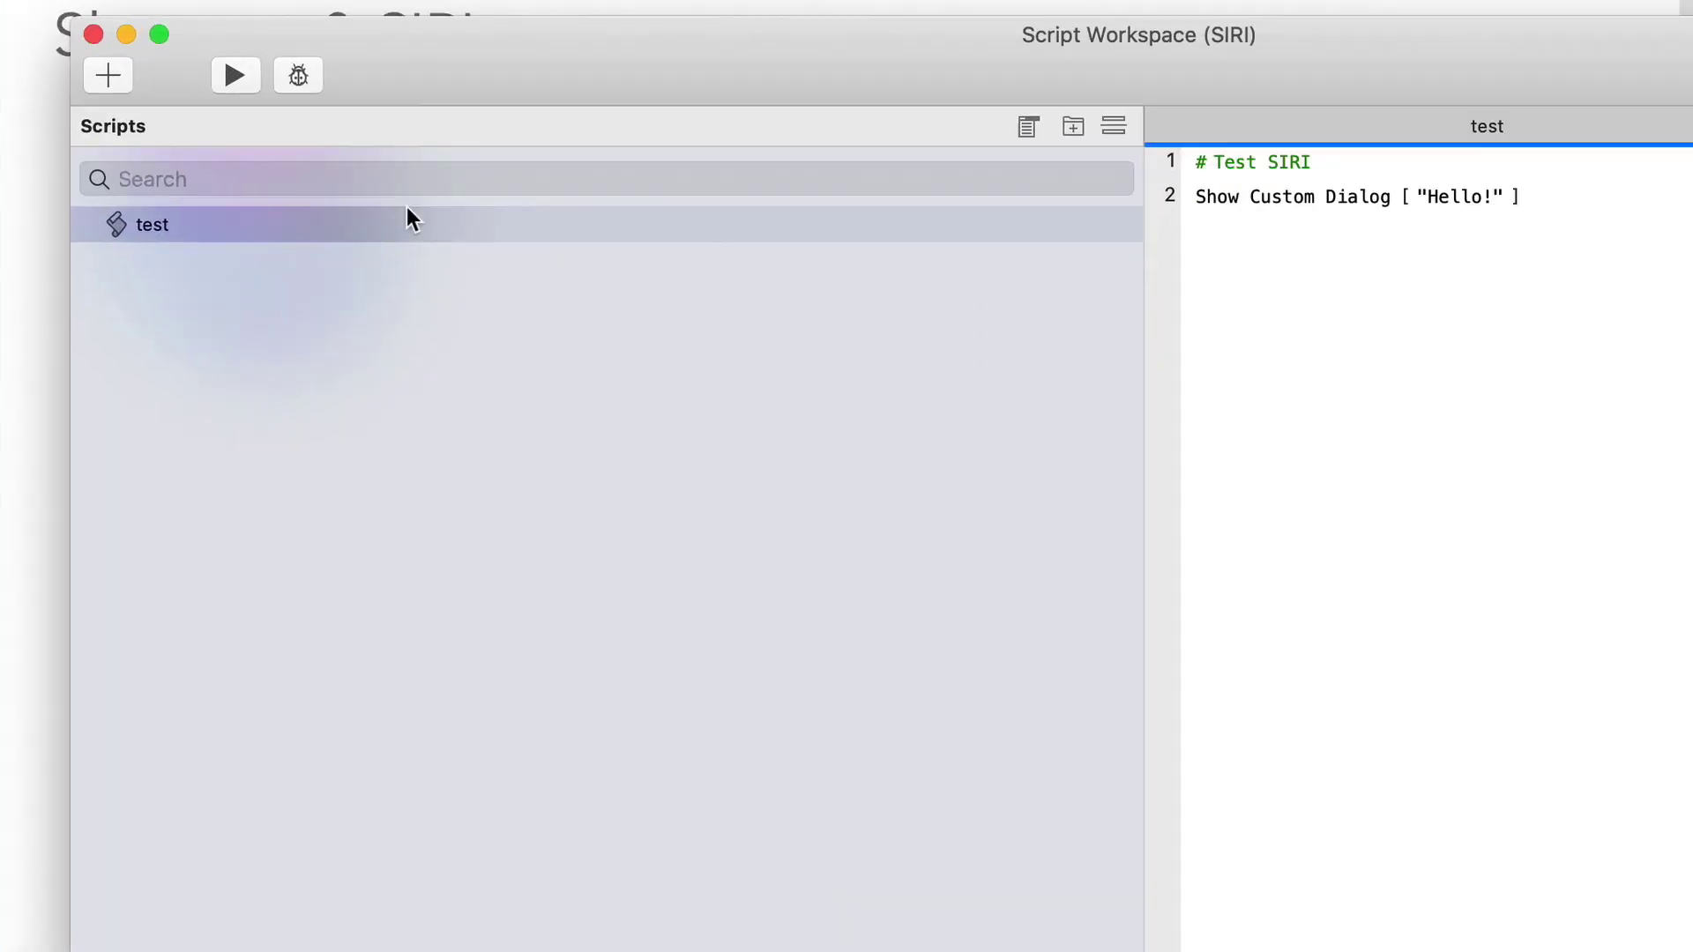
{"action": "left_click", "coordinate": [405, 225]}
{"action": "right_click", "coordinate": [406, 225]}
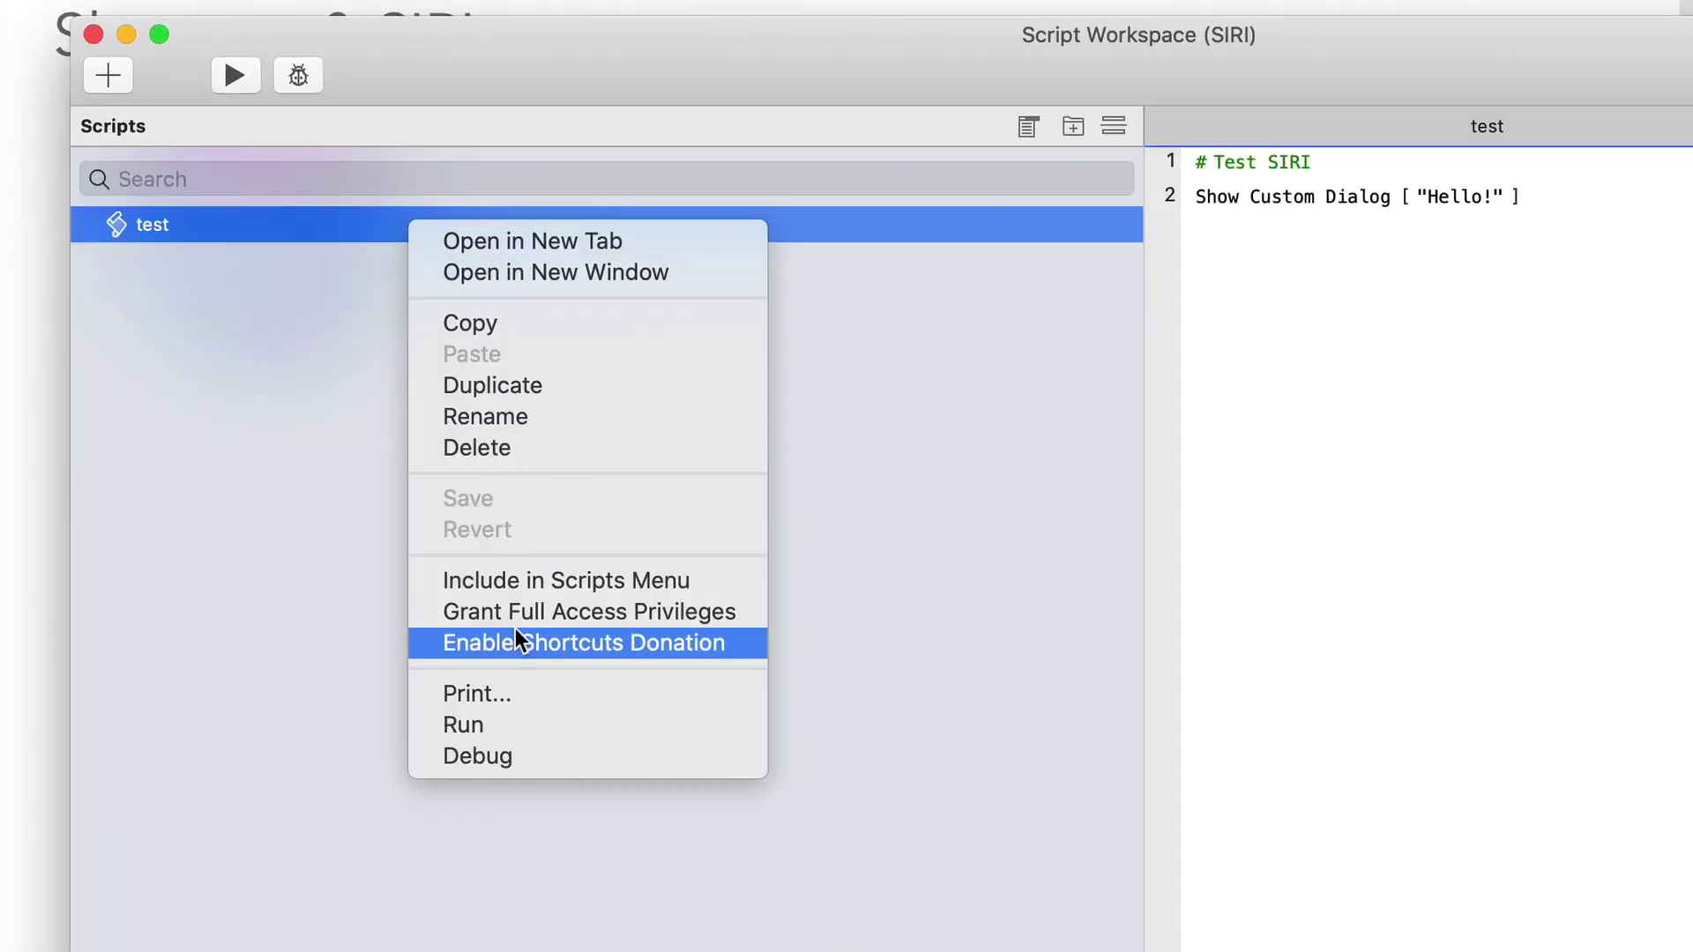
{"action": "left_click", "coordinate": [629, 653]}
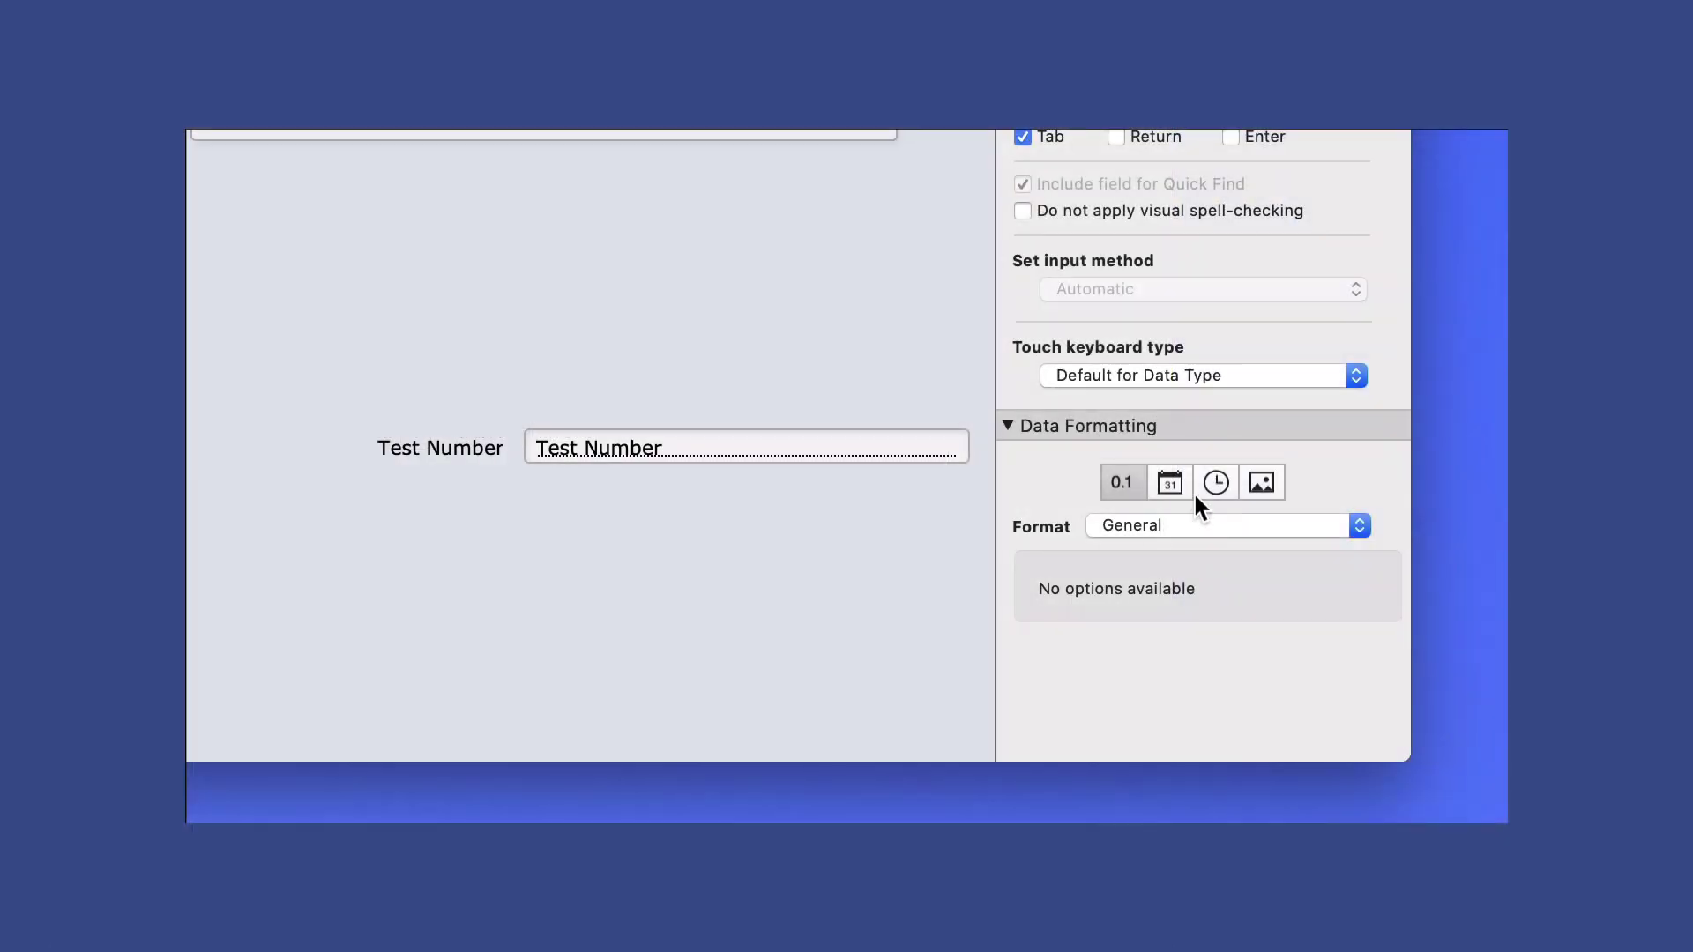
Format the Test Number field as Scientific Notation and view it in Browse mode
{"action": "left_click", "coordinate": [1198, 520]}
{"action": "left_click", "coordinate": [1179, 663]}
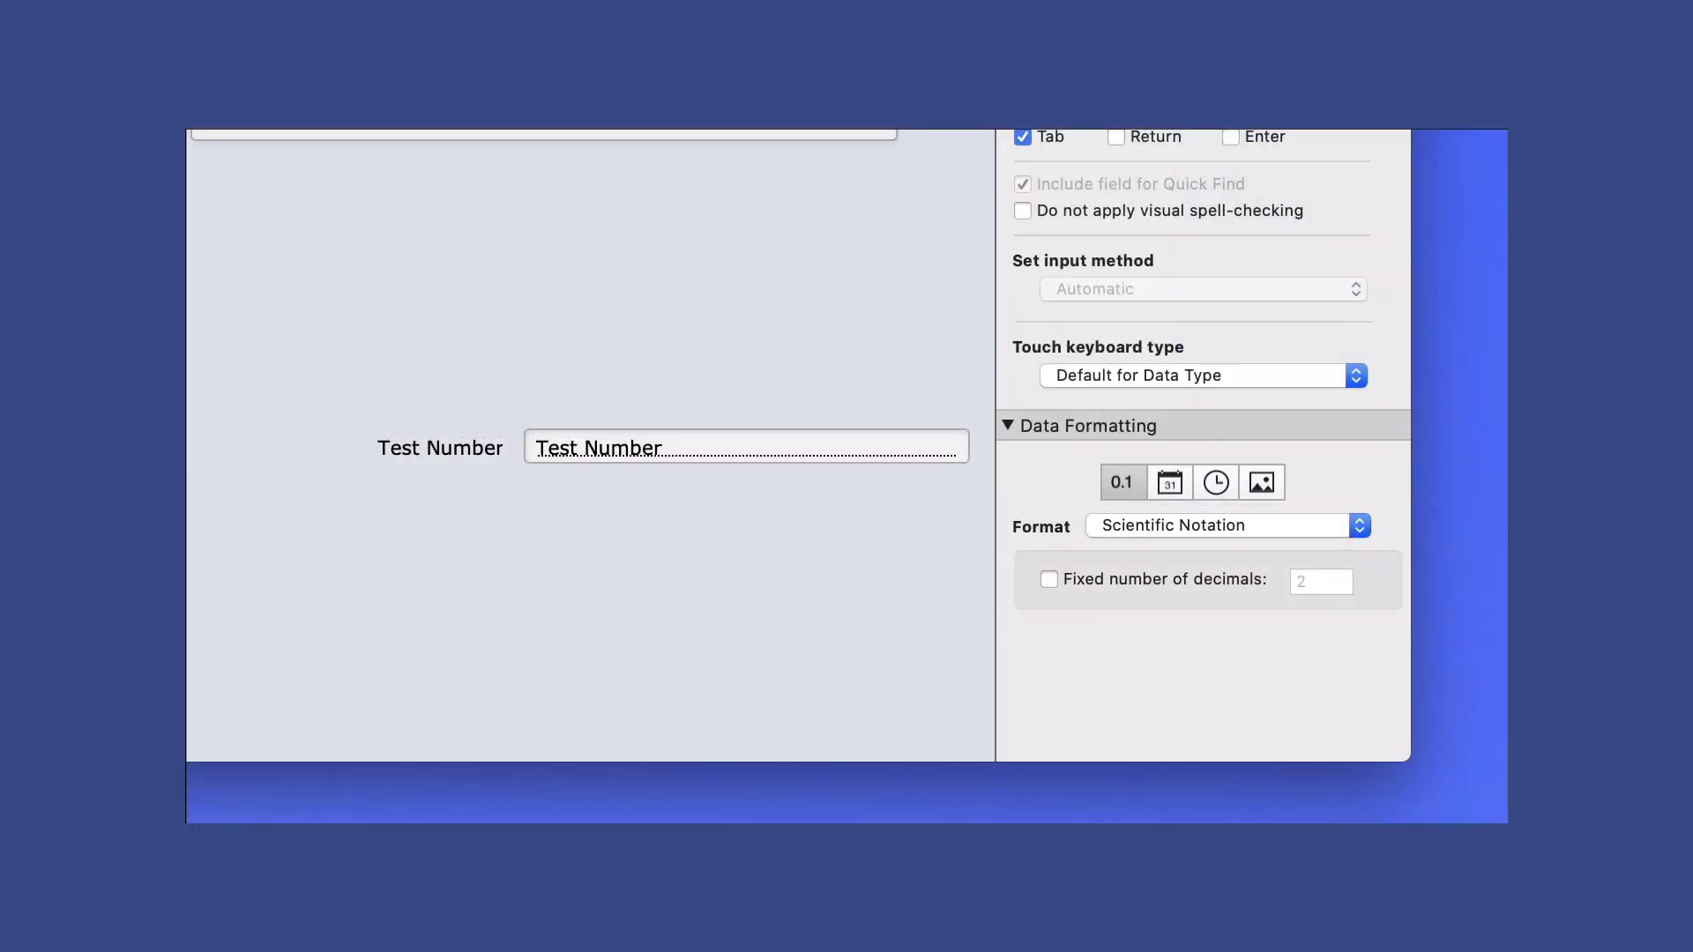
{"action": "key", "text": "super+b"}
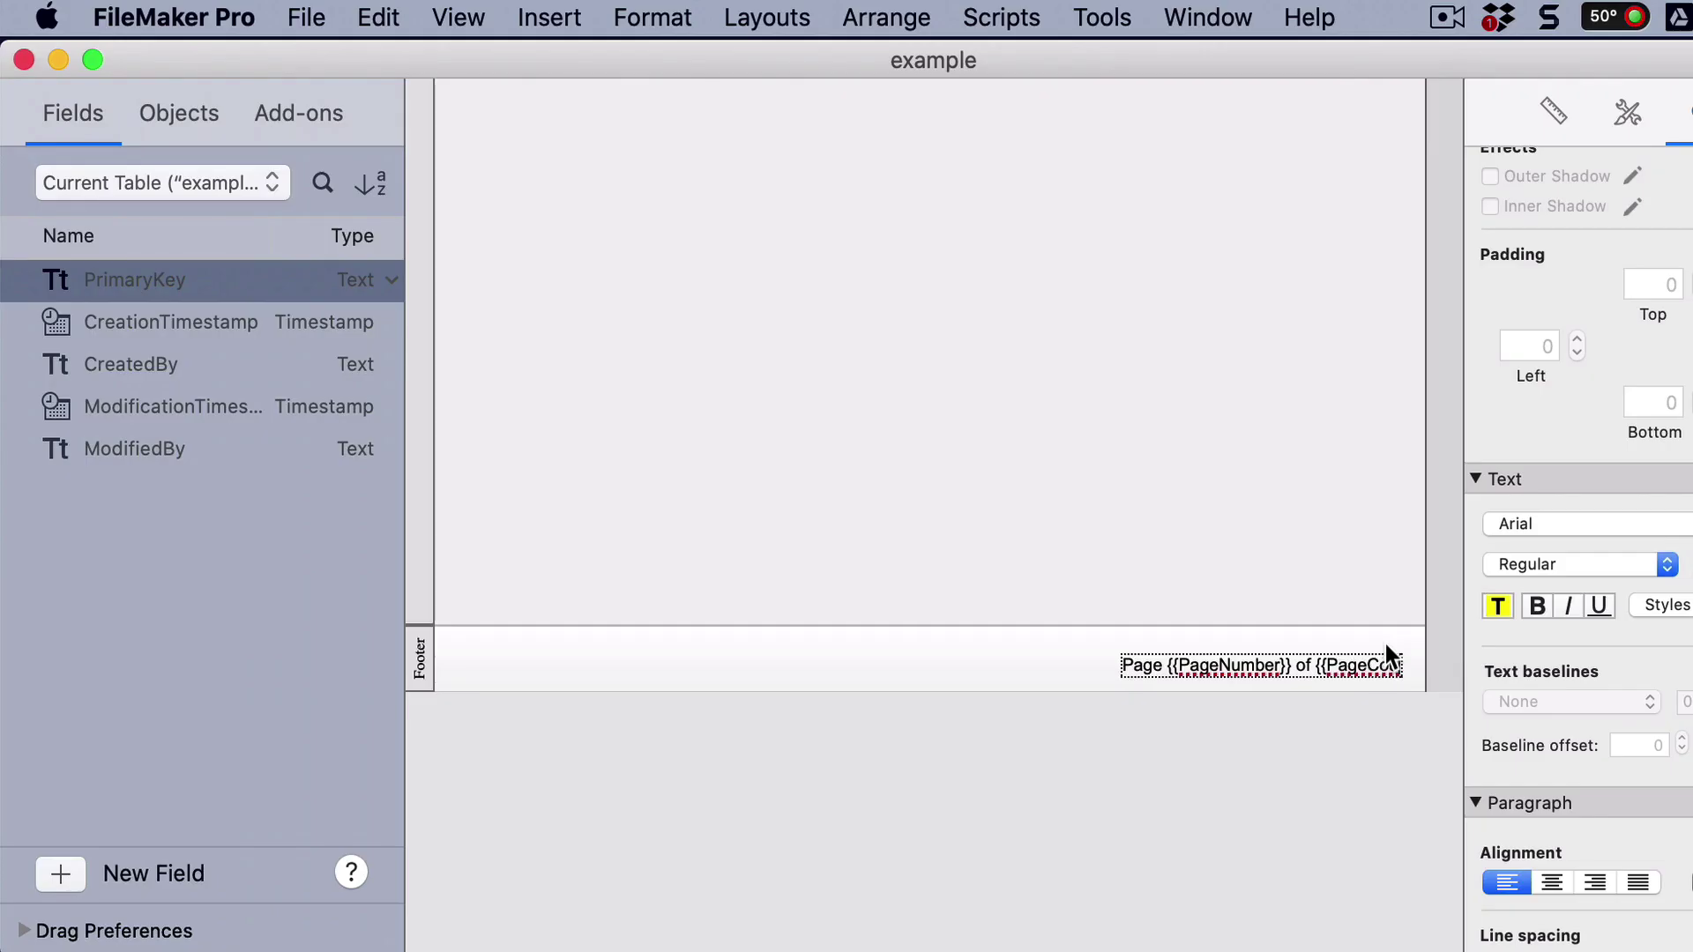
Complete the footer's {{PageCount}} placeholder and nudge that text box slightly up and left
{"action": "type", "text": "unt}}"}
{"action": "left_click", "coordinate": [1276, 741]}
{"action": "left_click", "coordinate": [1330, 660]}
{"action": "left_click_drag", "start_coordinate": [1325, 663], "coordinate": [1316, 659]}
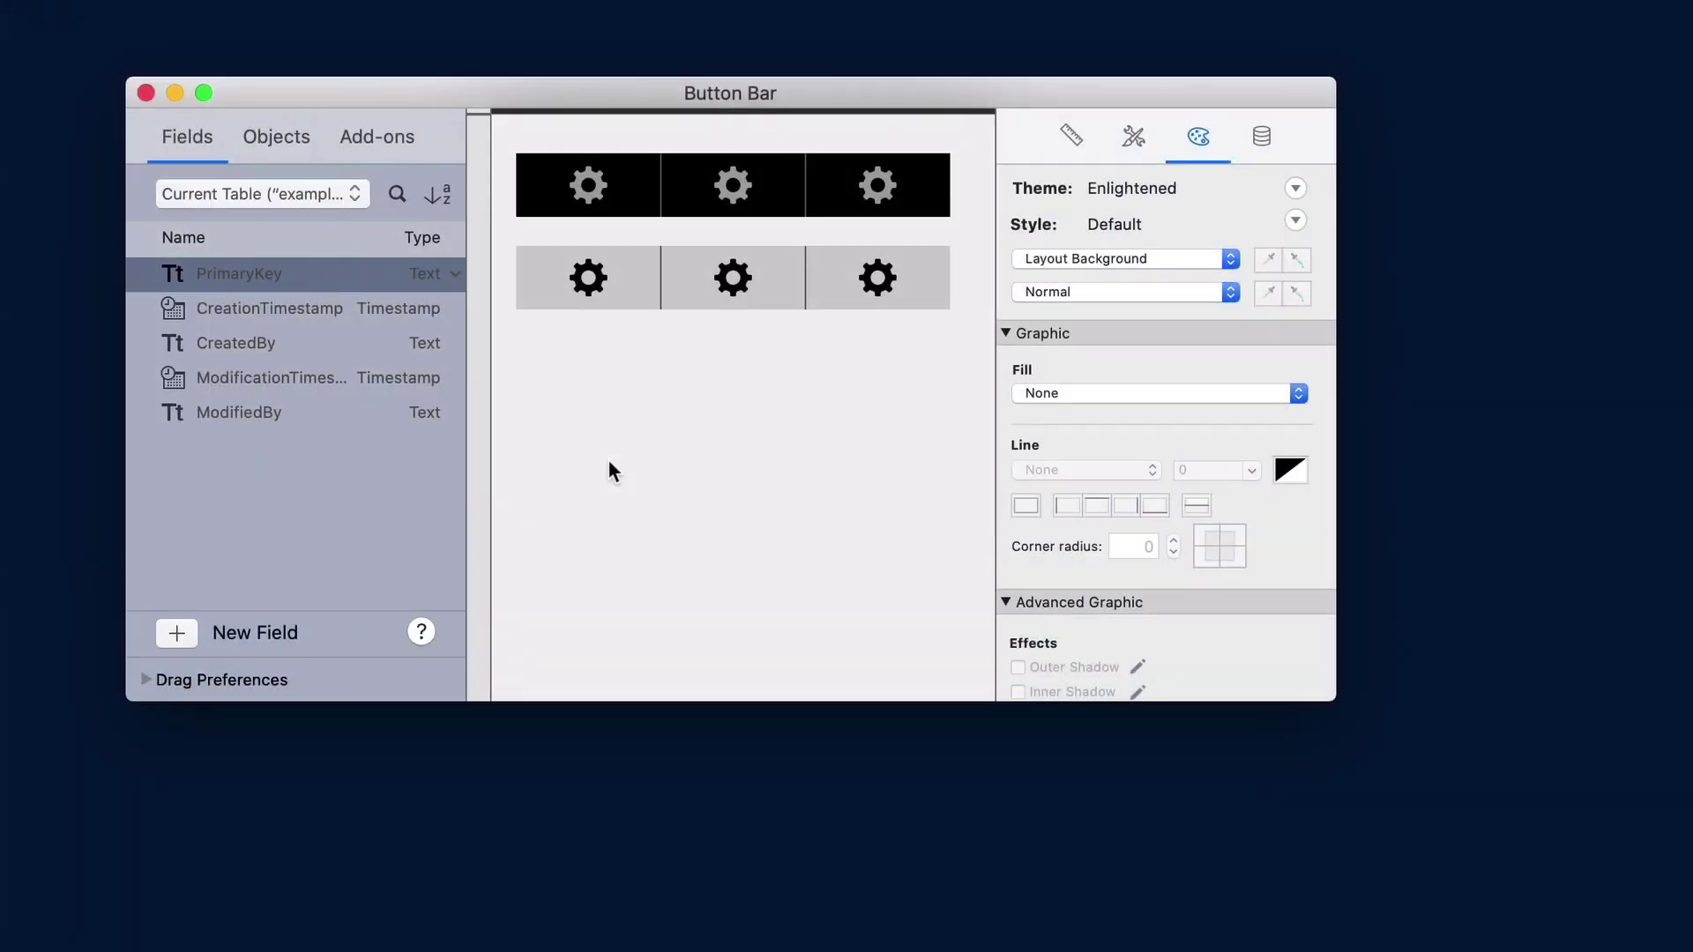
Copy the black button bar's style and paste it onto the grey button bar
{"action": "left_click", "coordinate": [616, 192]}
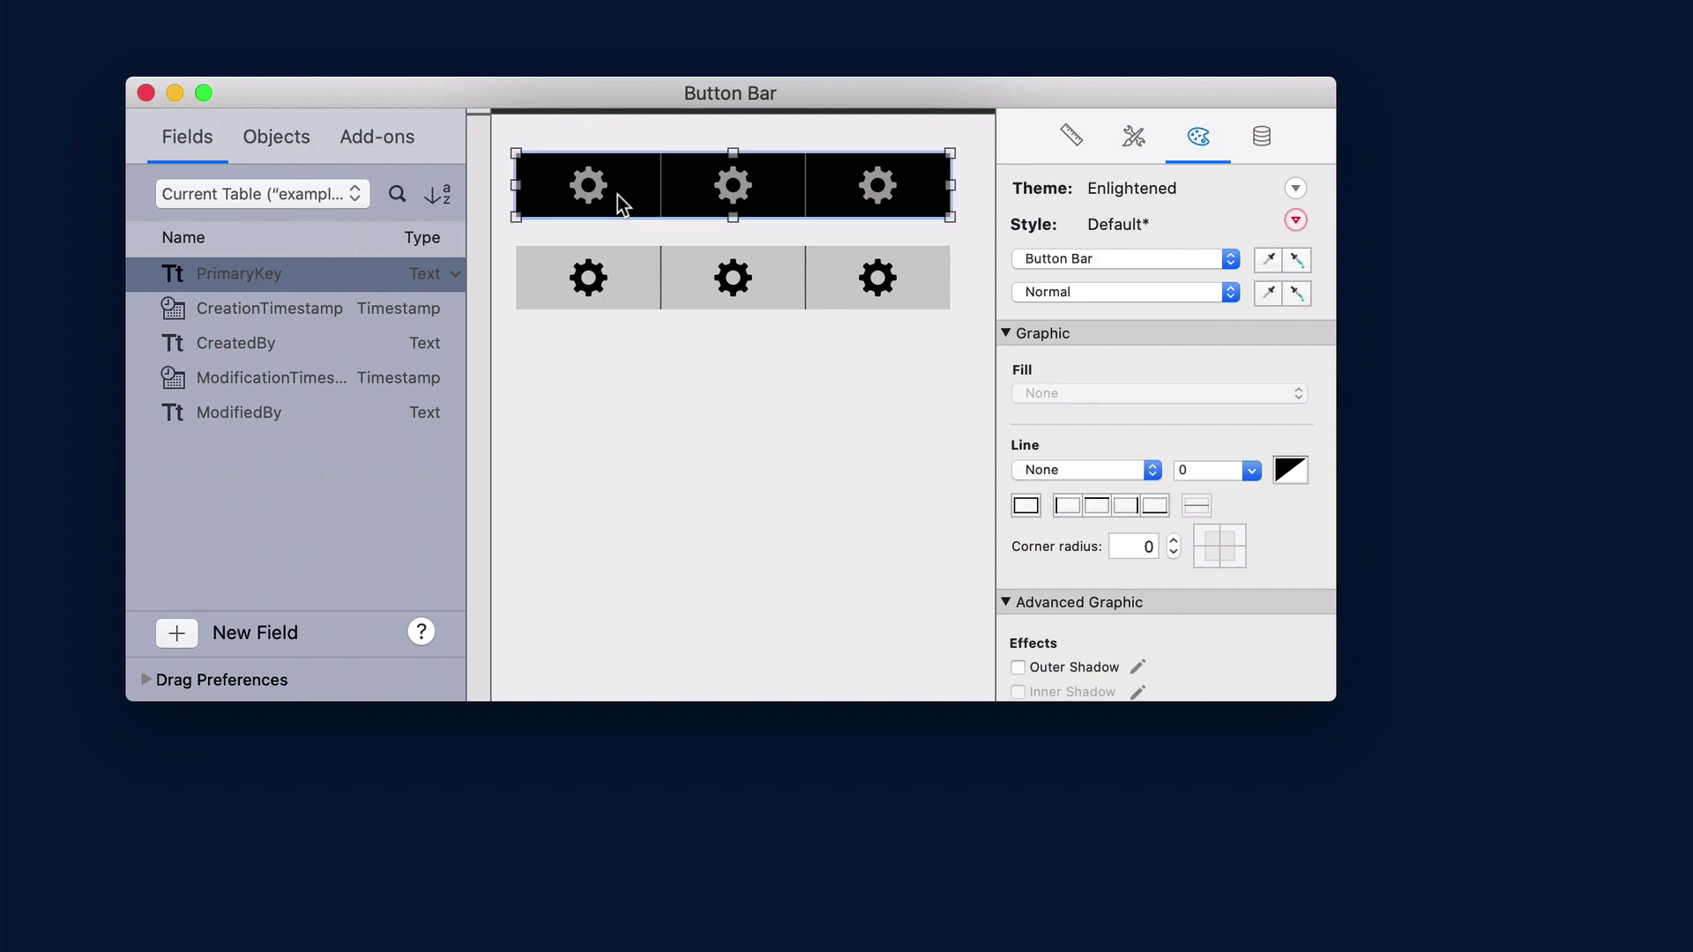
{"action": "left_click", "coordinate": [1266, 263]}
{"action": "left_click", "coordinate": [719, 275]}
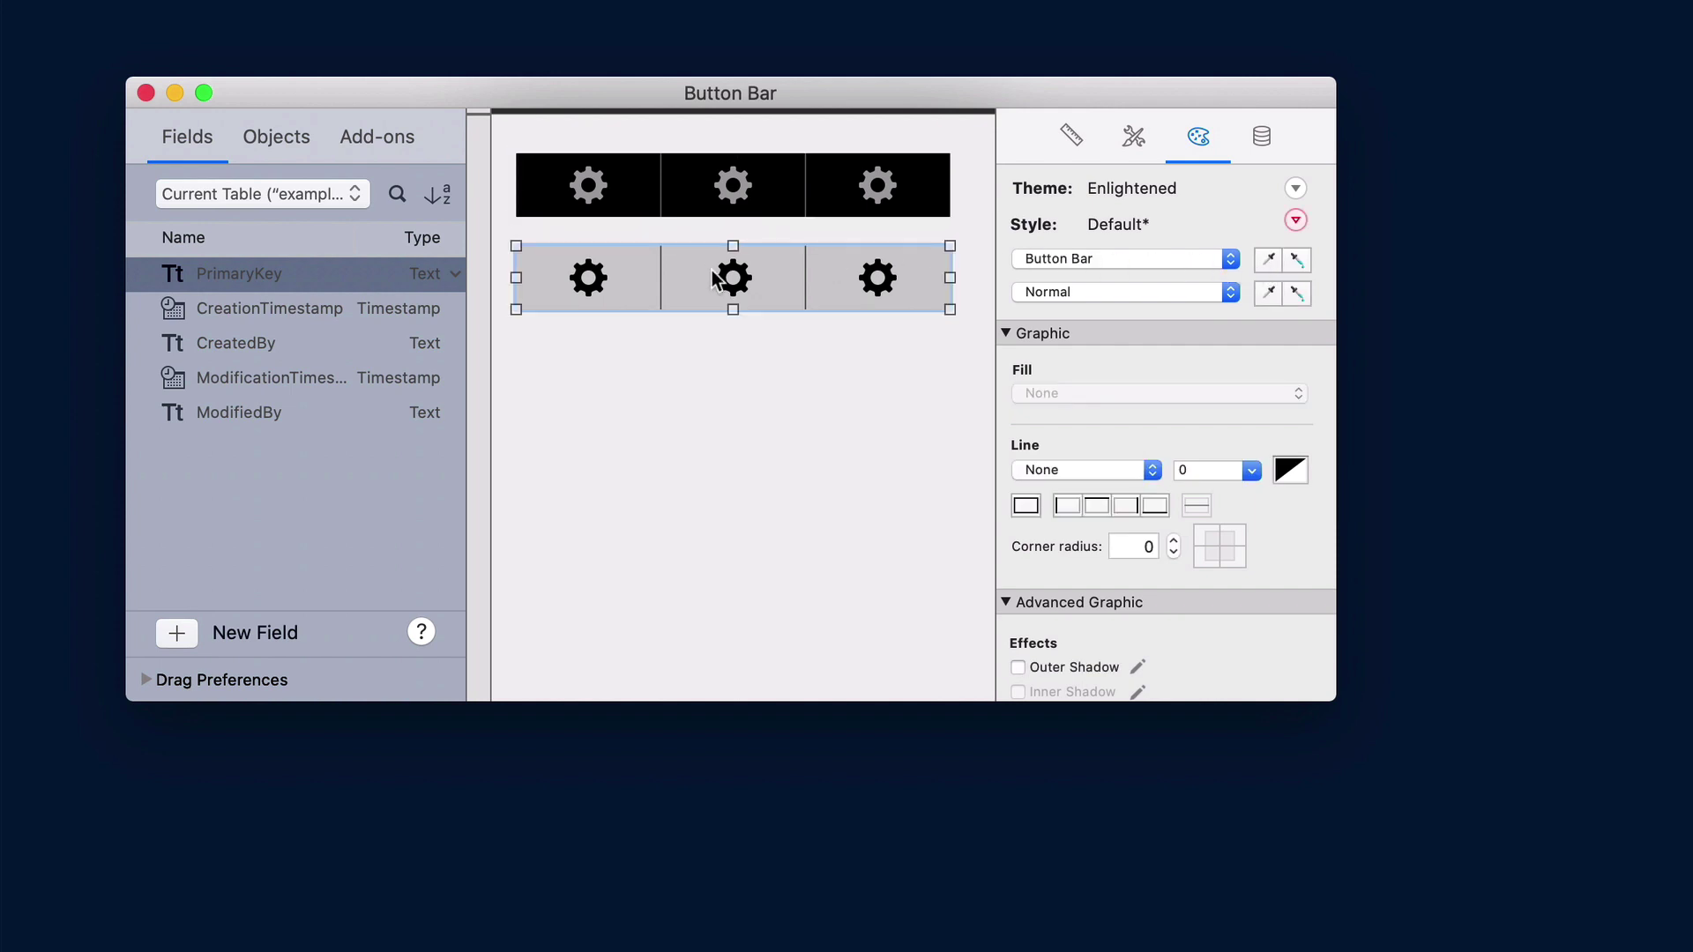
{"action": "left_click", "coordinate": [1301, 261]}
{"action": "left_click", "coordinate": [852, 428]}
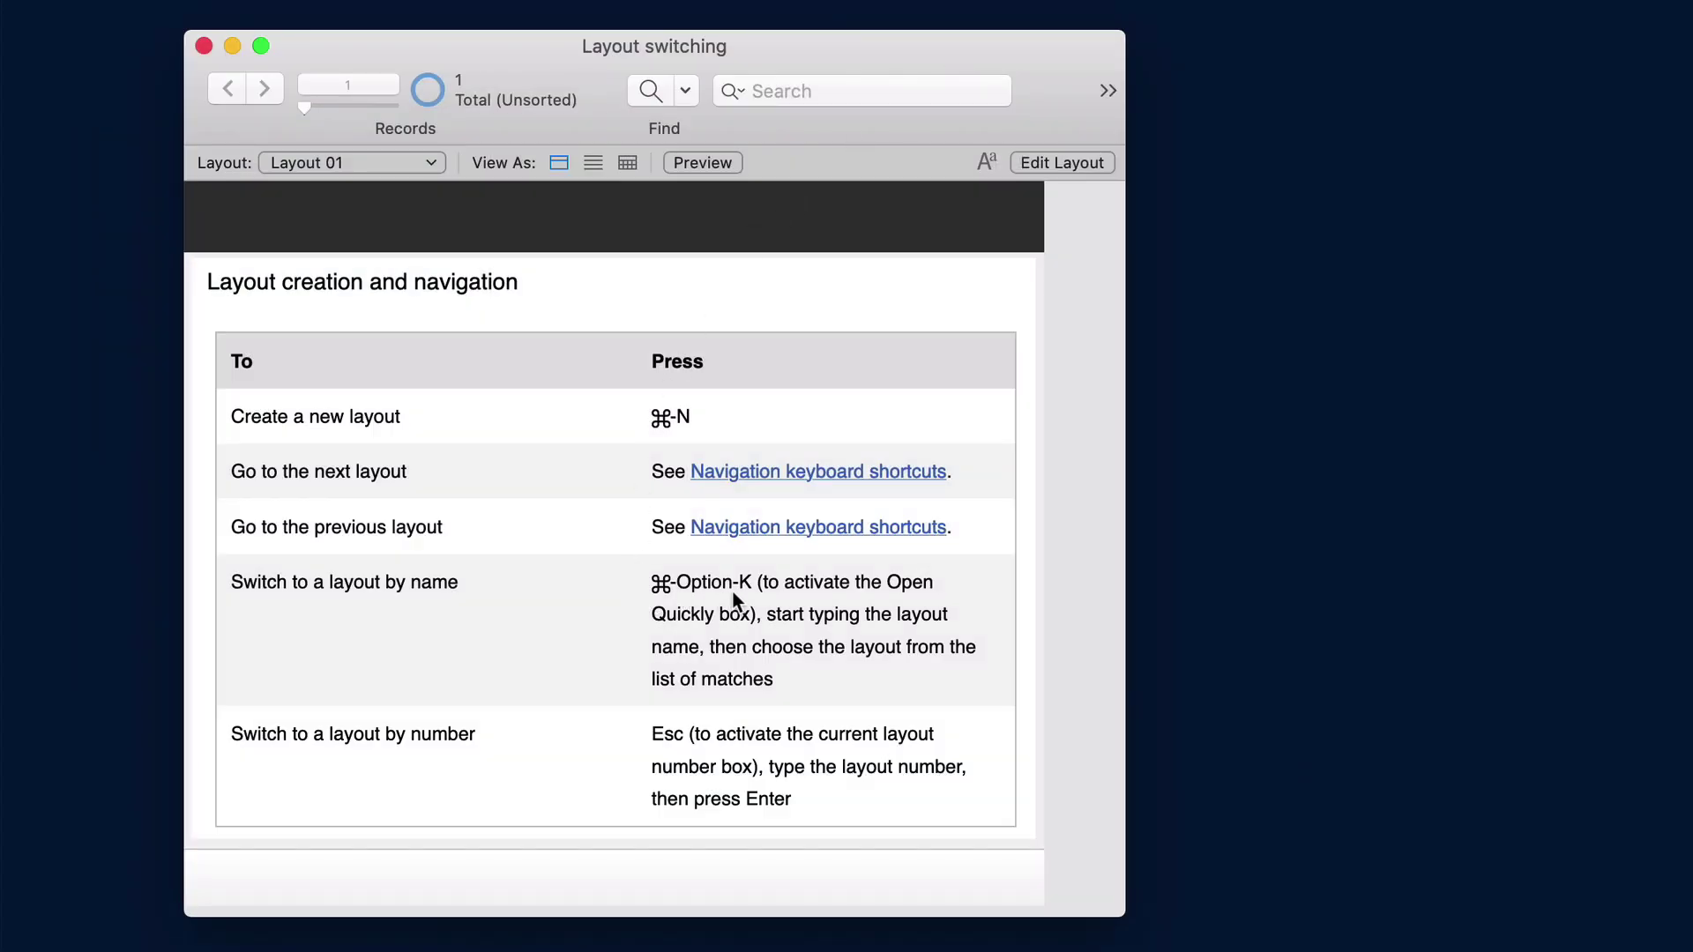
In Layout mode, find and open Layout 02 through the quick layout search for 'layout'
{"action": "key", "text": "super+l"}
{"action": "key", "text": "super+alt+k"}
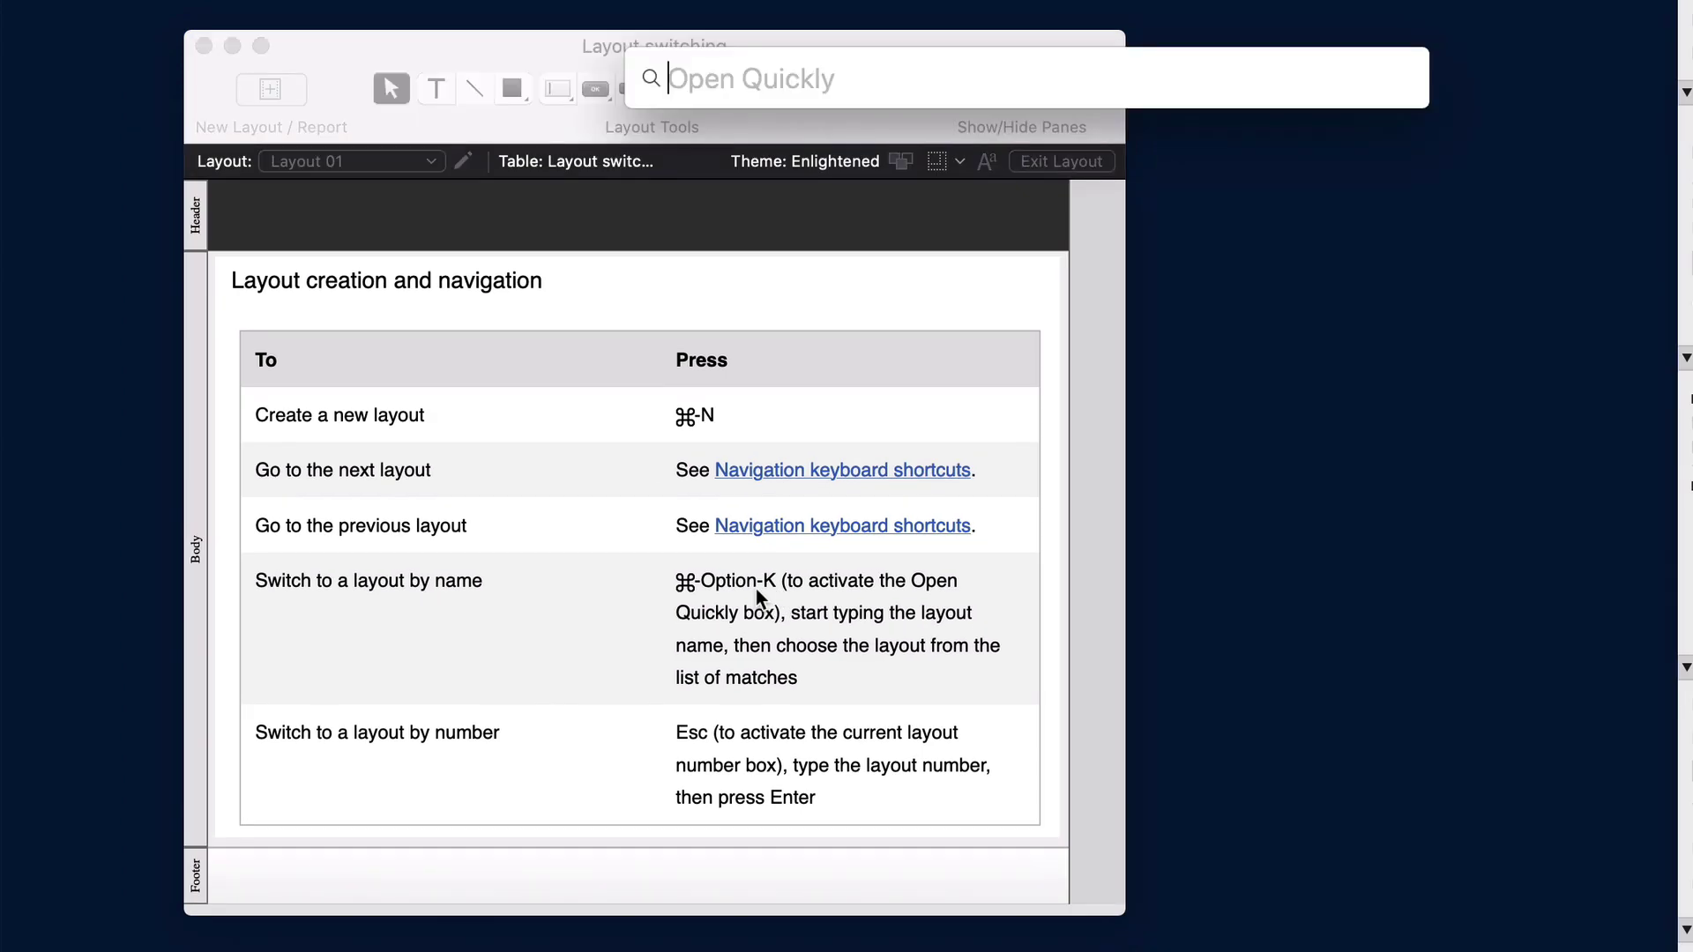
{"action": "type", "text": "layout"}
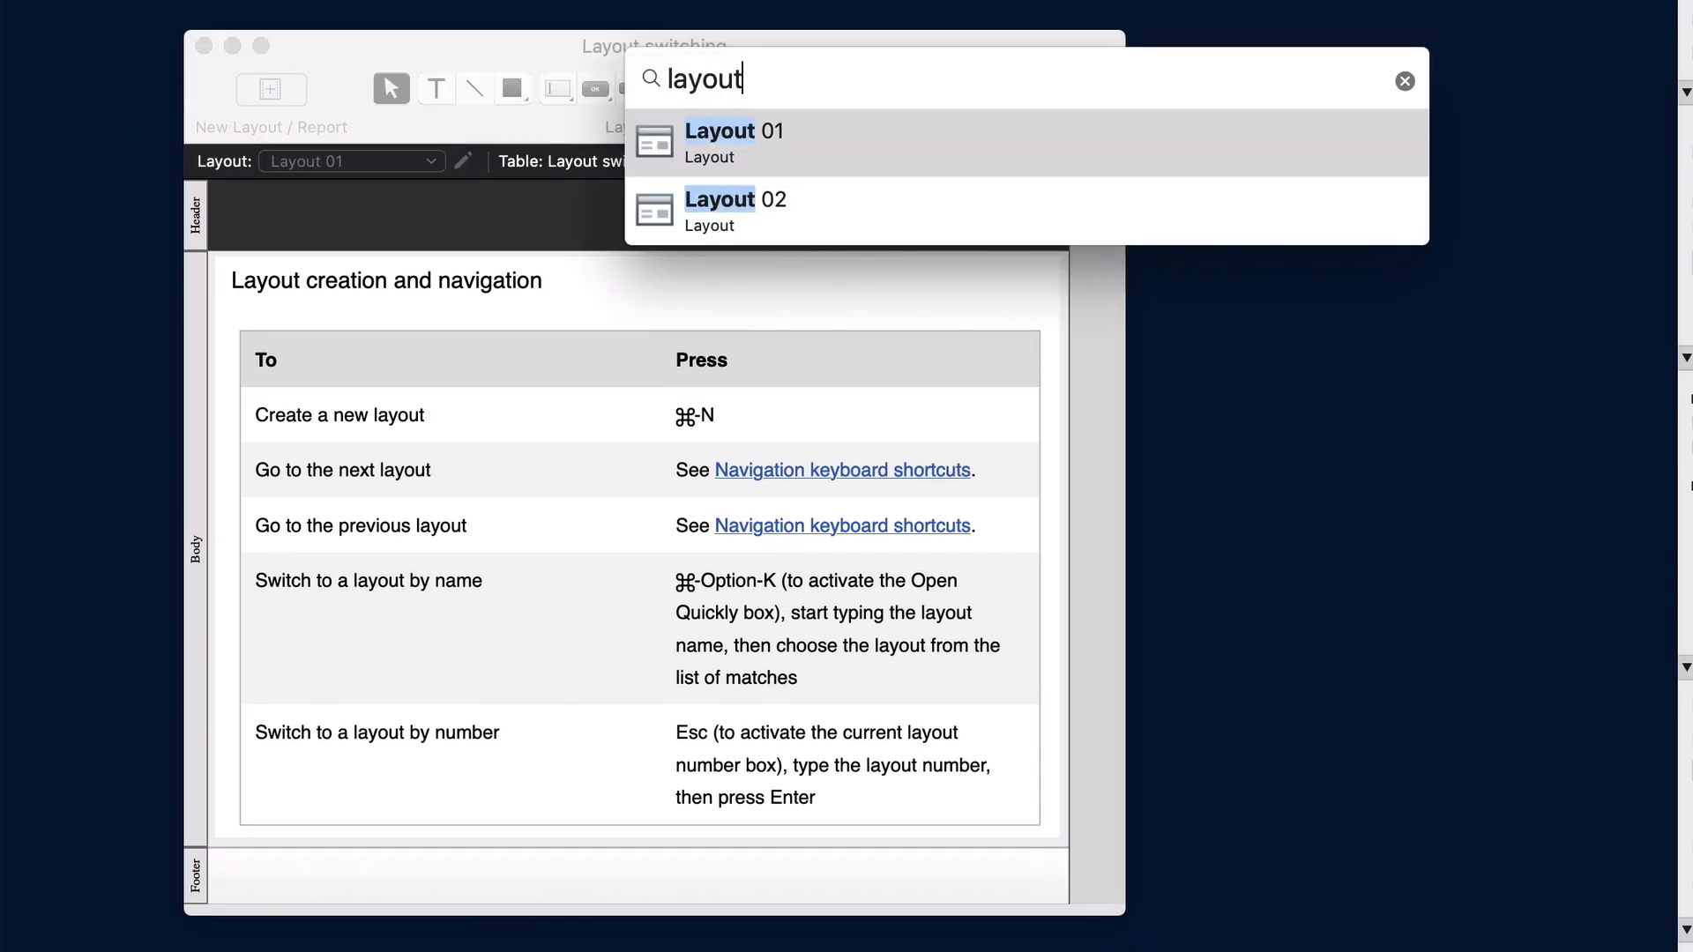
{"action": "key", "text": "Down"}
{"action": "key", "text": "Return"}
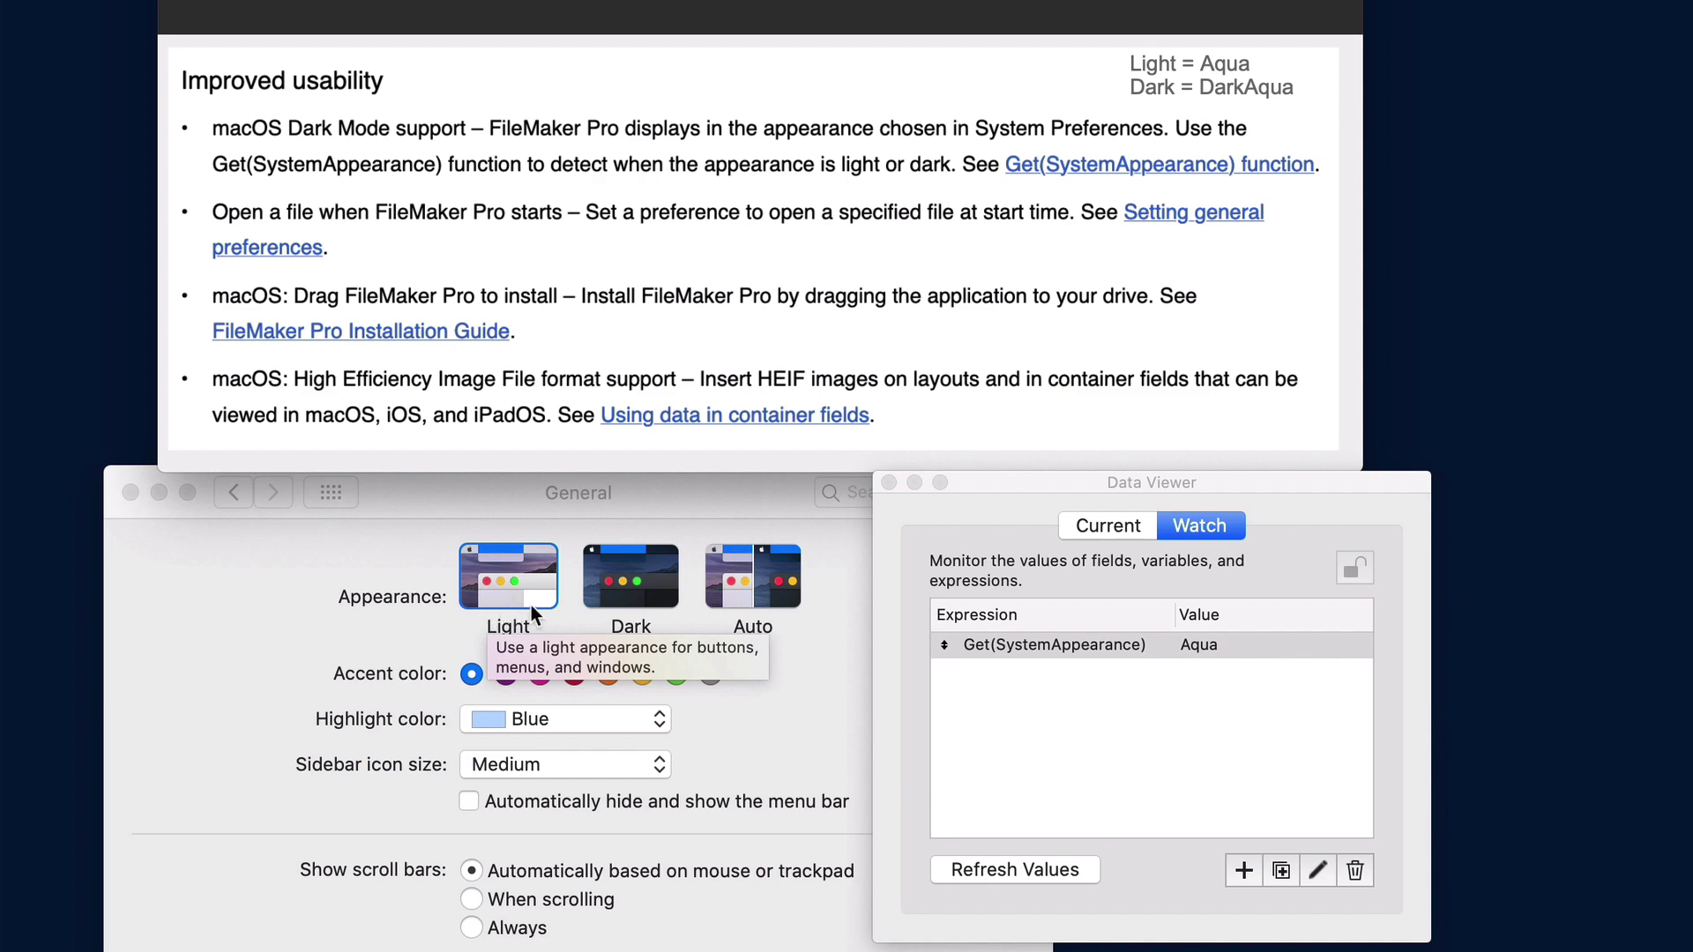
Switch macOS to Dark appearance and turn on 'At startup, open file' in FileMaker Preferences
{"action": "left_click", "coordinate": [655, 594]}
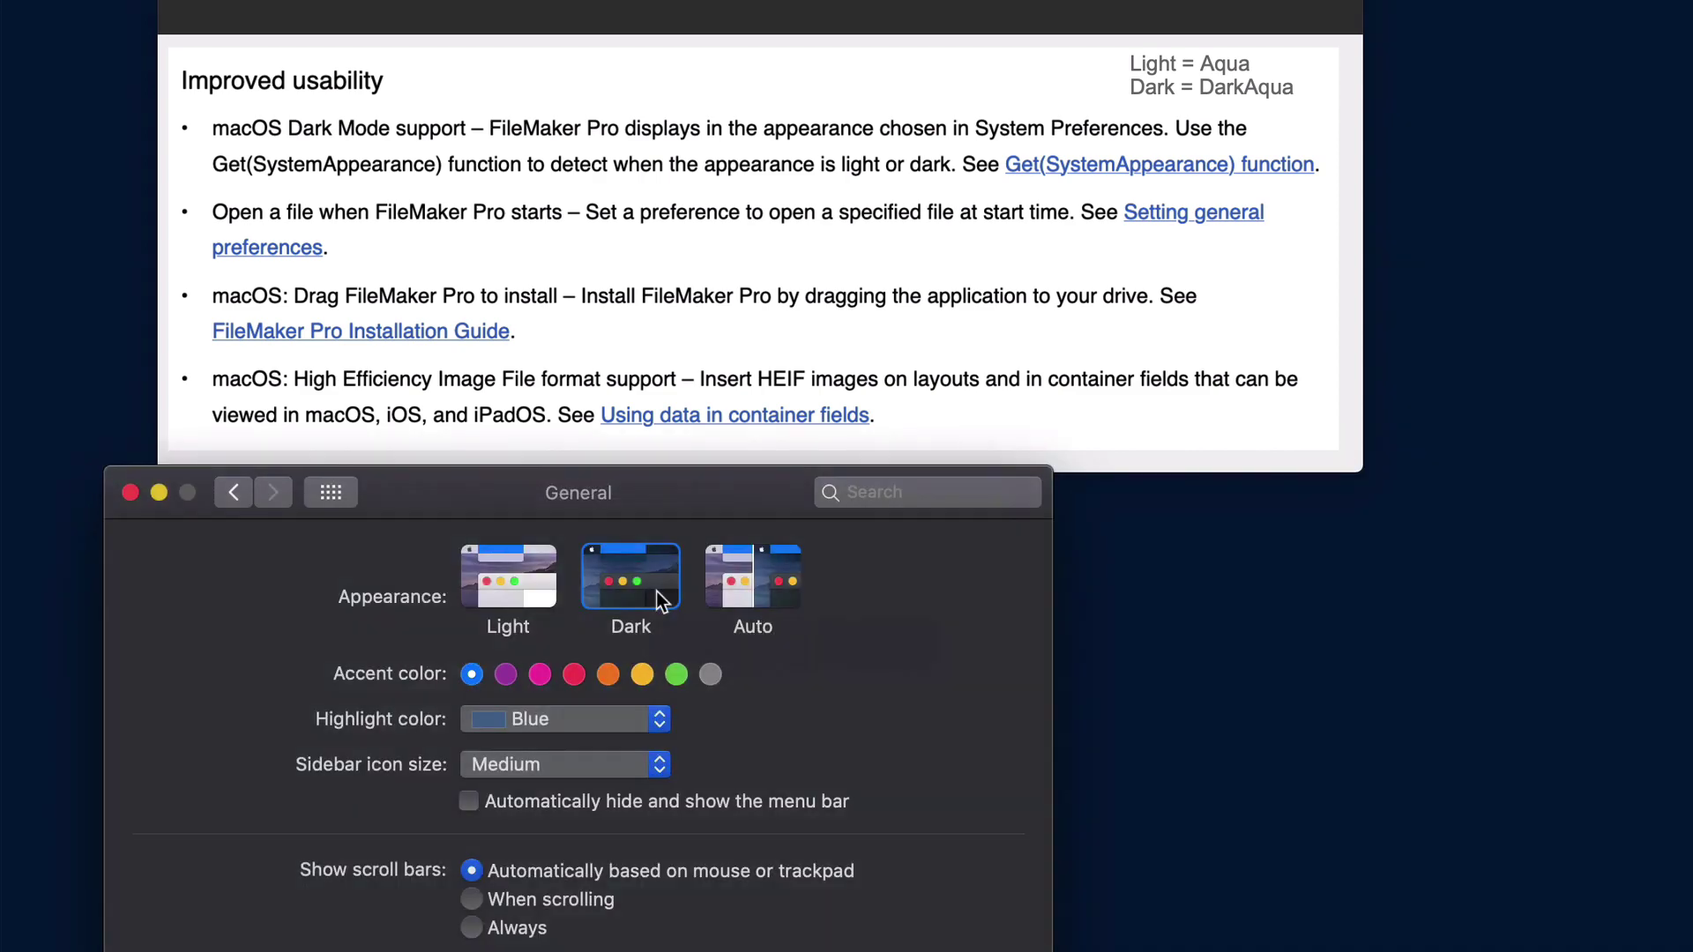
{"action": "left_click", "coordinate": [951, 21]}
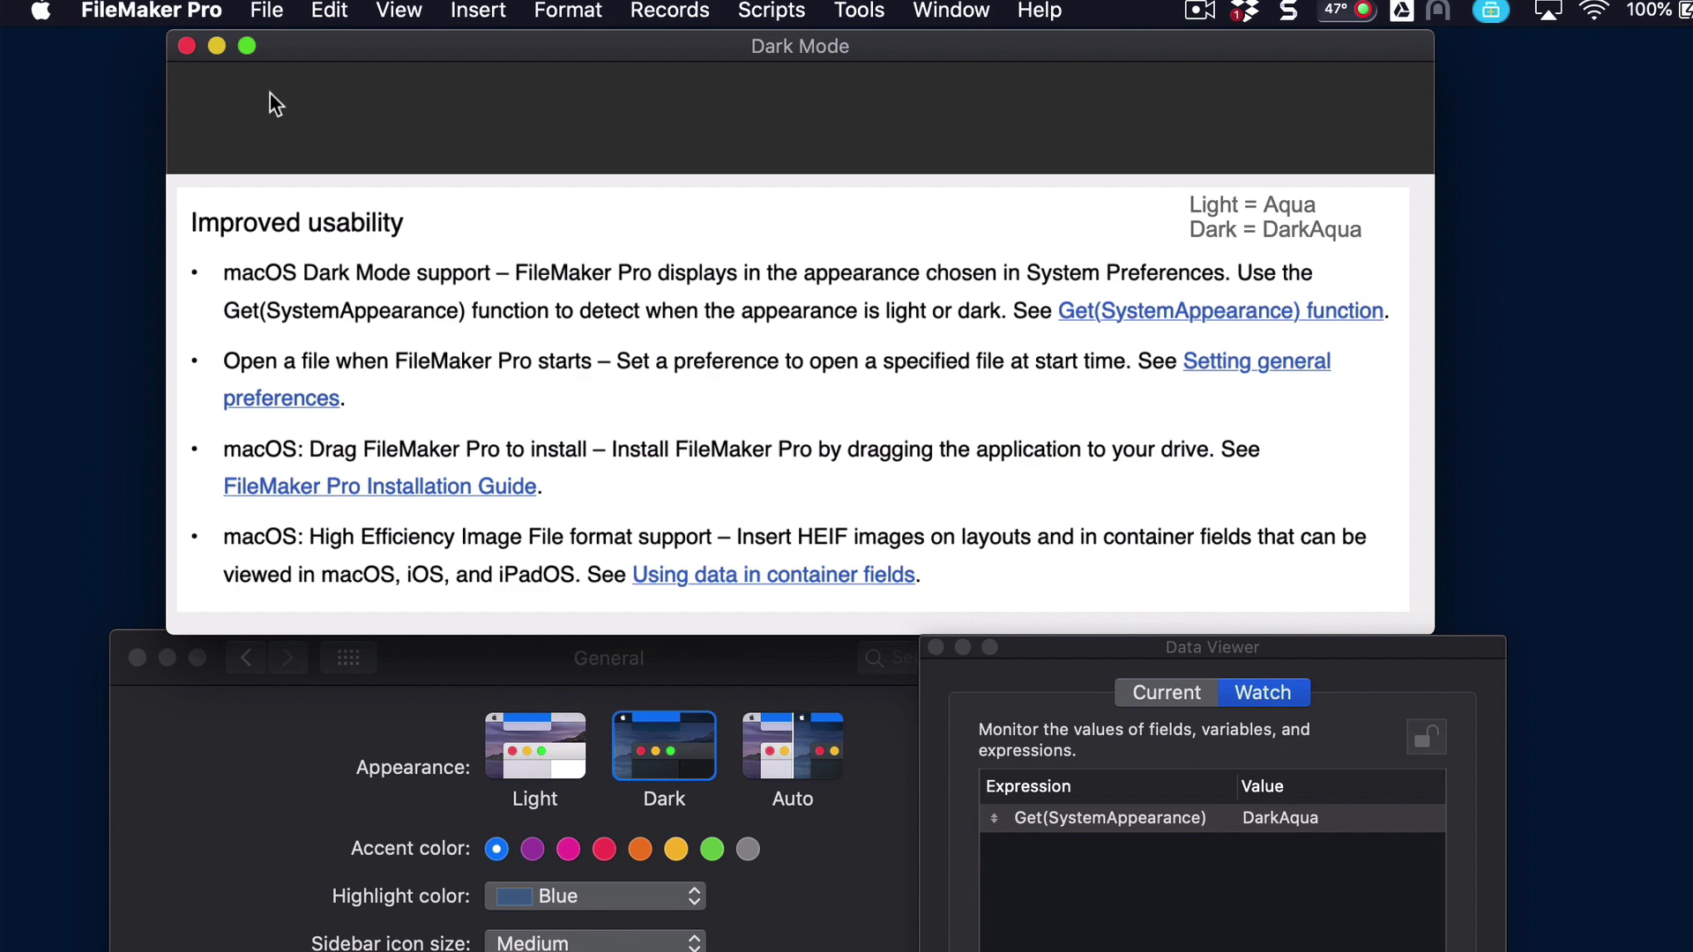
{"action": "left_click", "coordinate": [192, 12]}
{"action": "left_click", "coordinate": [194, 88]}
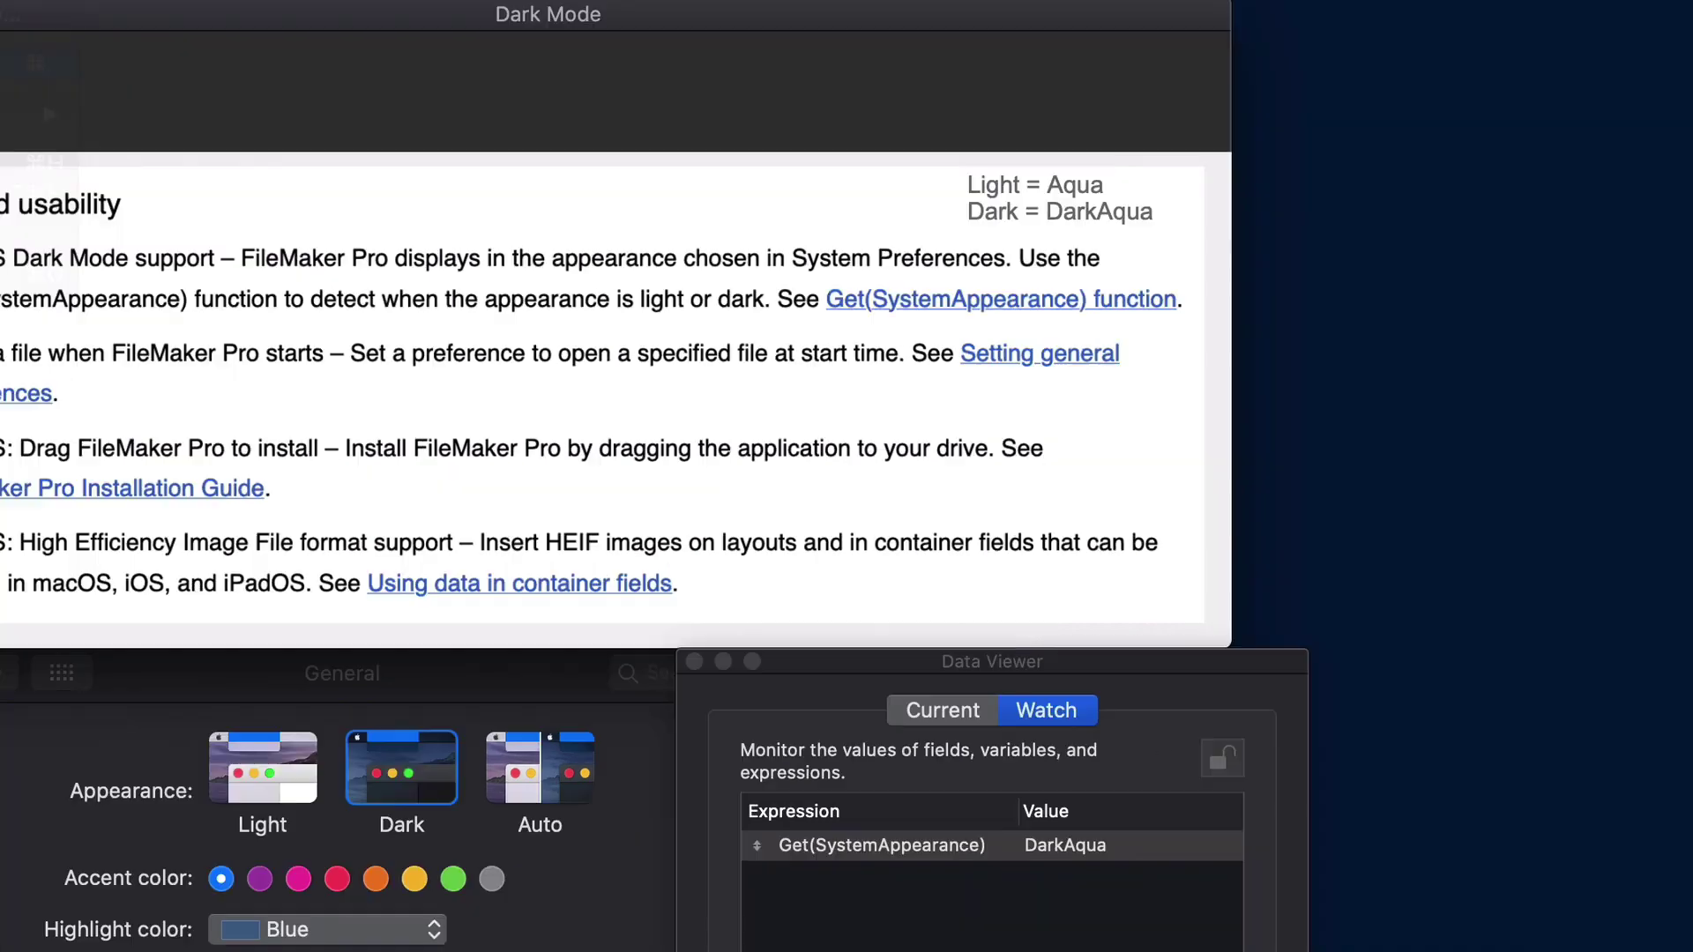
{"action": "left_click", "coordinate": [848, 709]}
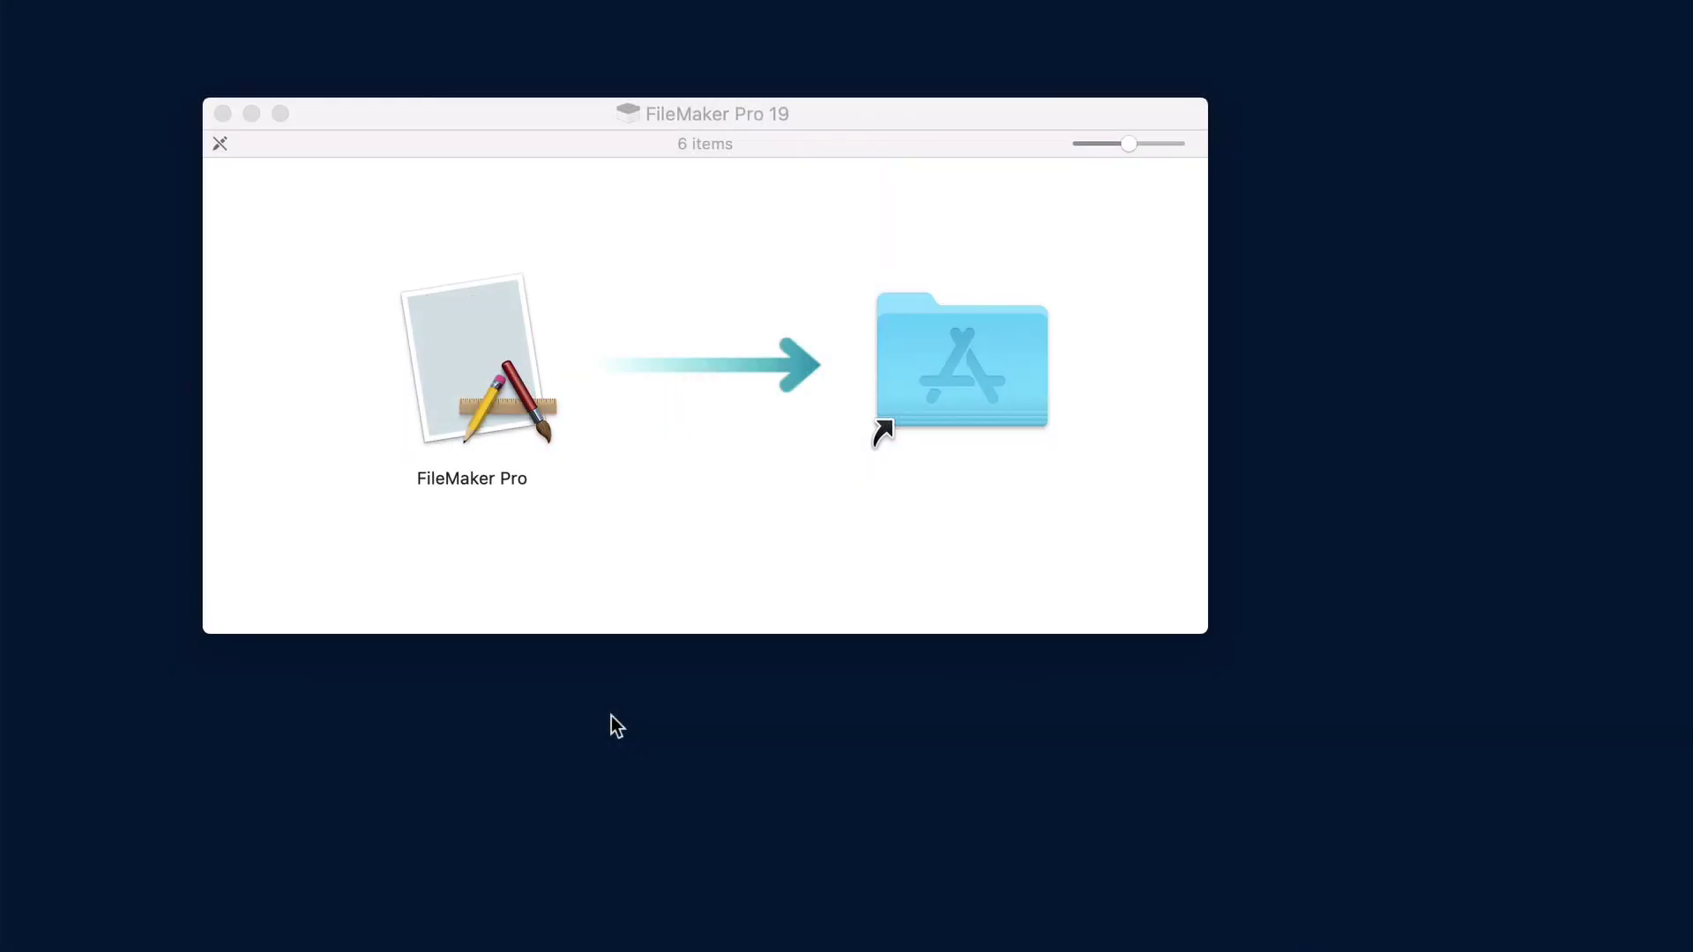
Drag the FileMaker Pro 19 app onto the Applications folder shortcut in the installer window
{"action": "left_click_drag", "start_coordinate": [481, 384], "coordinate": [961, 393]}
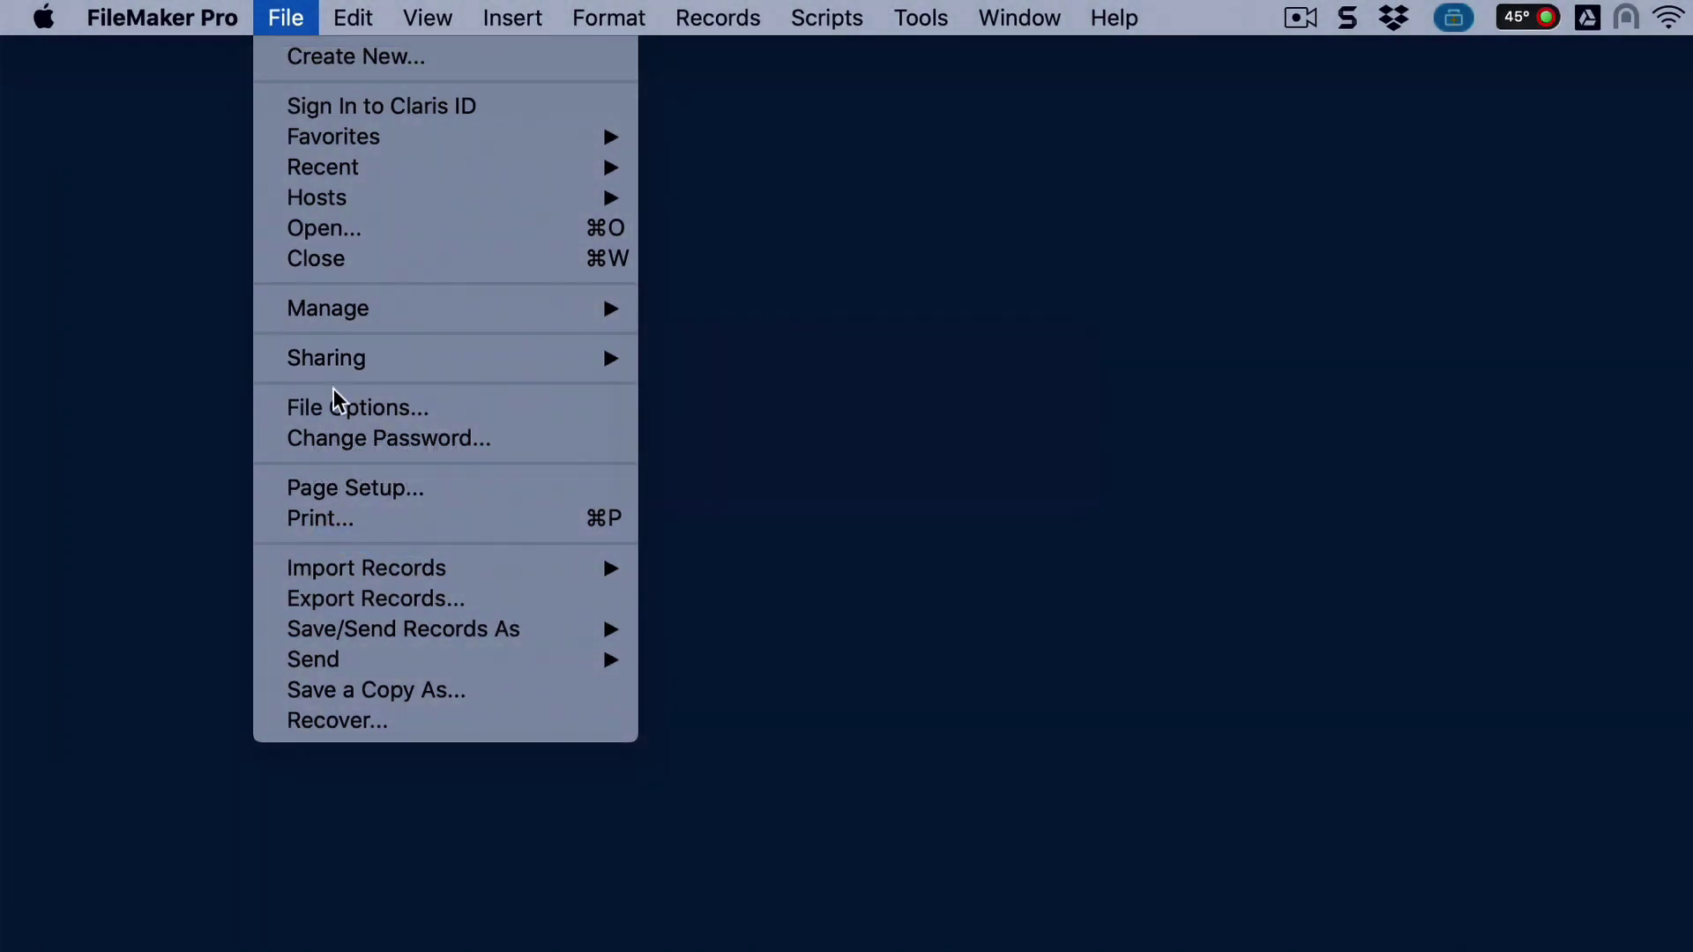
Open File Options and review the machine-learning Operation choices, leaving Unload selected
{"action": "left_click", "coordinate": [340, 407]}
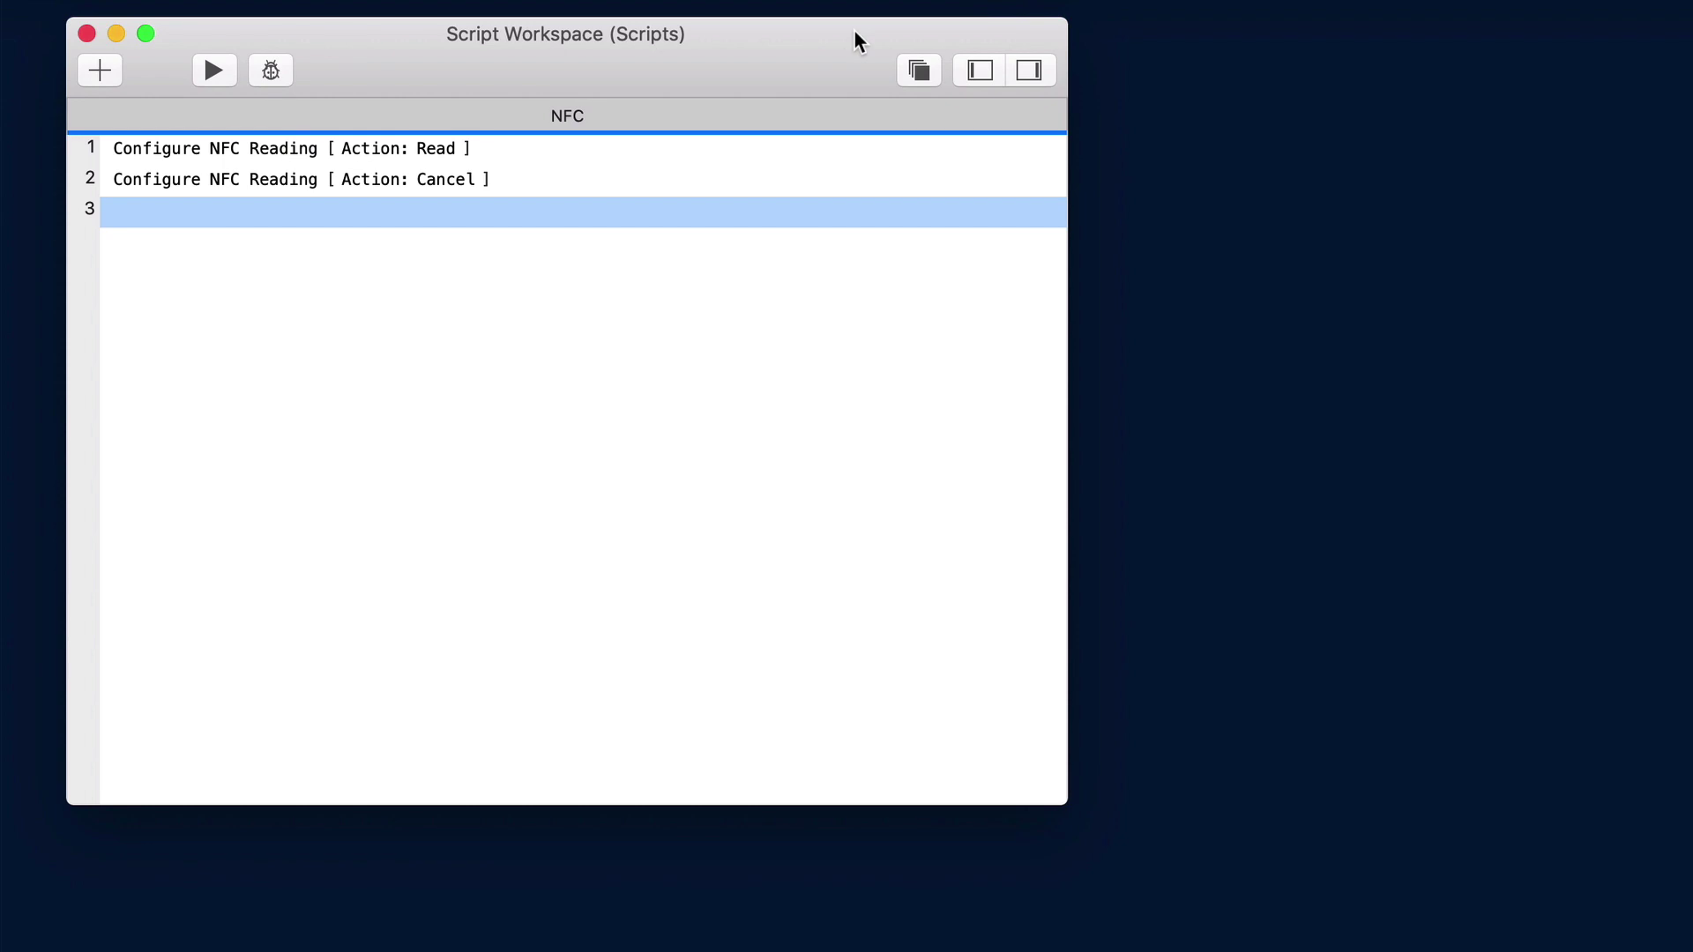
{"action": "mouse_move", "coordinate": [556, 150]}
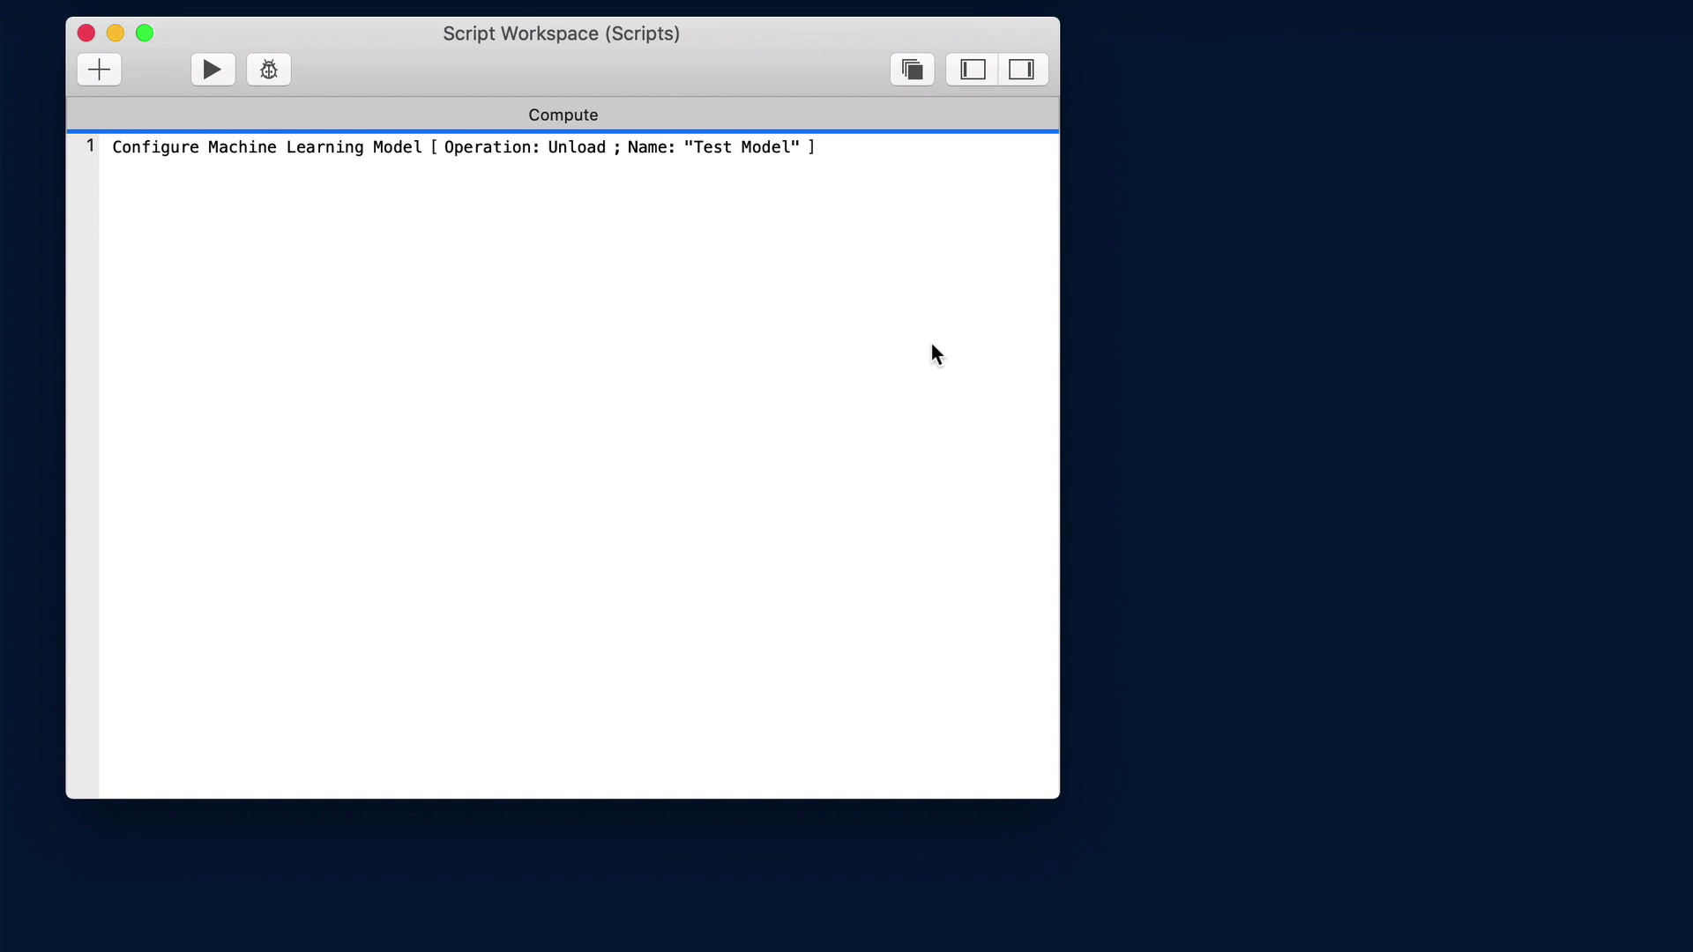
{"action": "left_click", "coordinate": [582, 146]}
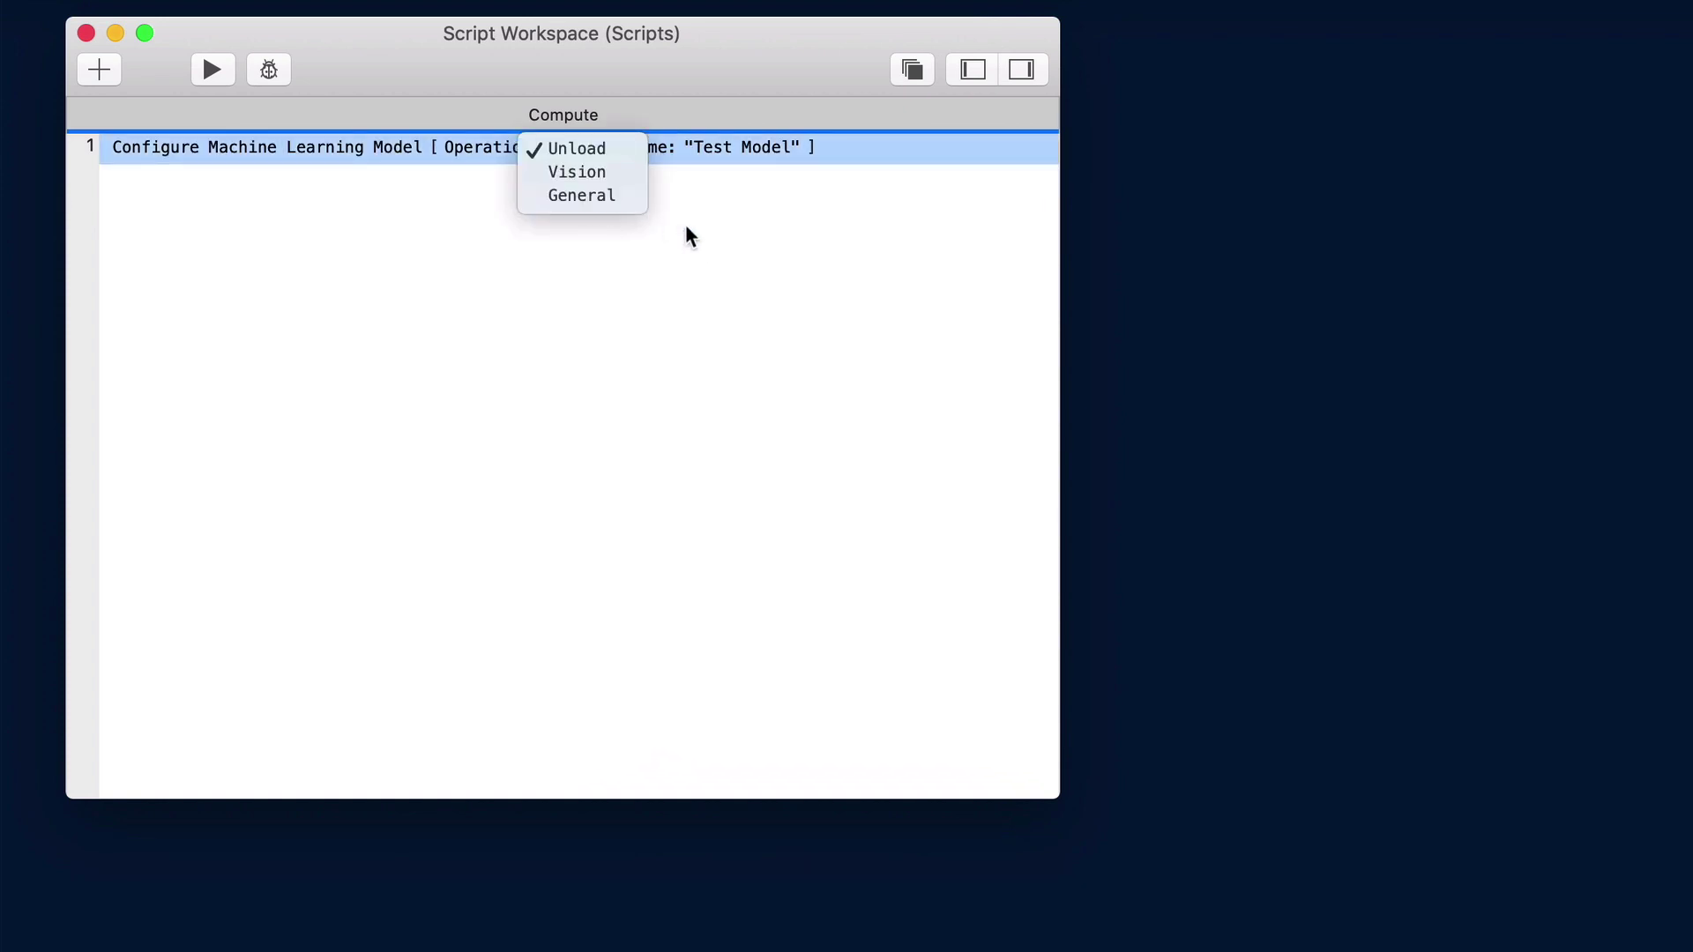
{"action": "left_click", "coordinate": [765, 266]}
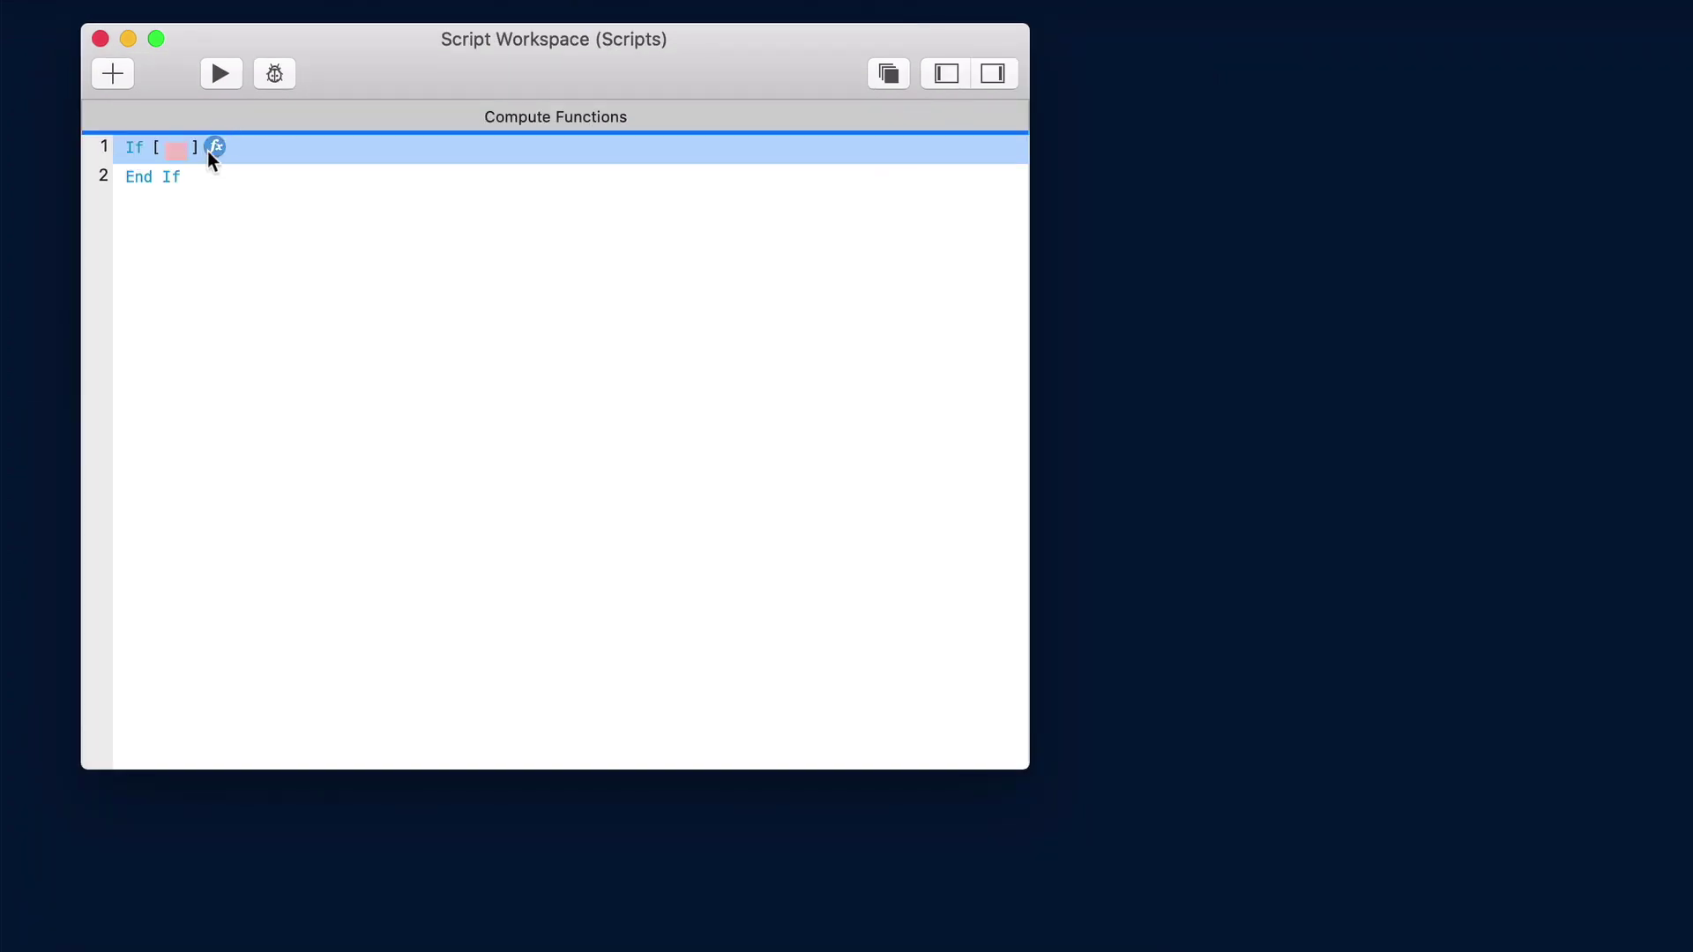
Try ComputeModel in the If condition, cancel it, then inspect the Path script's $path and $FMPath steps
{"action": "left_click", "coordinate": [209, 150]}
{"action": "type", "text": "comp"}
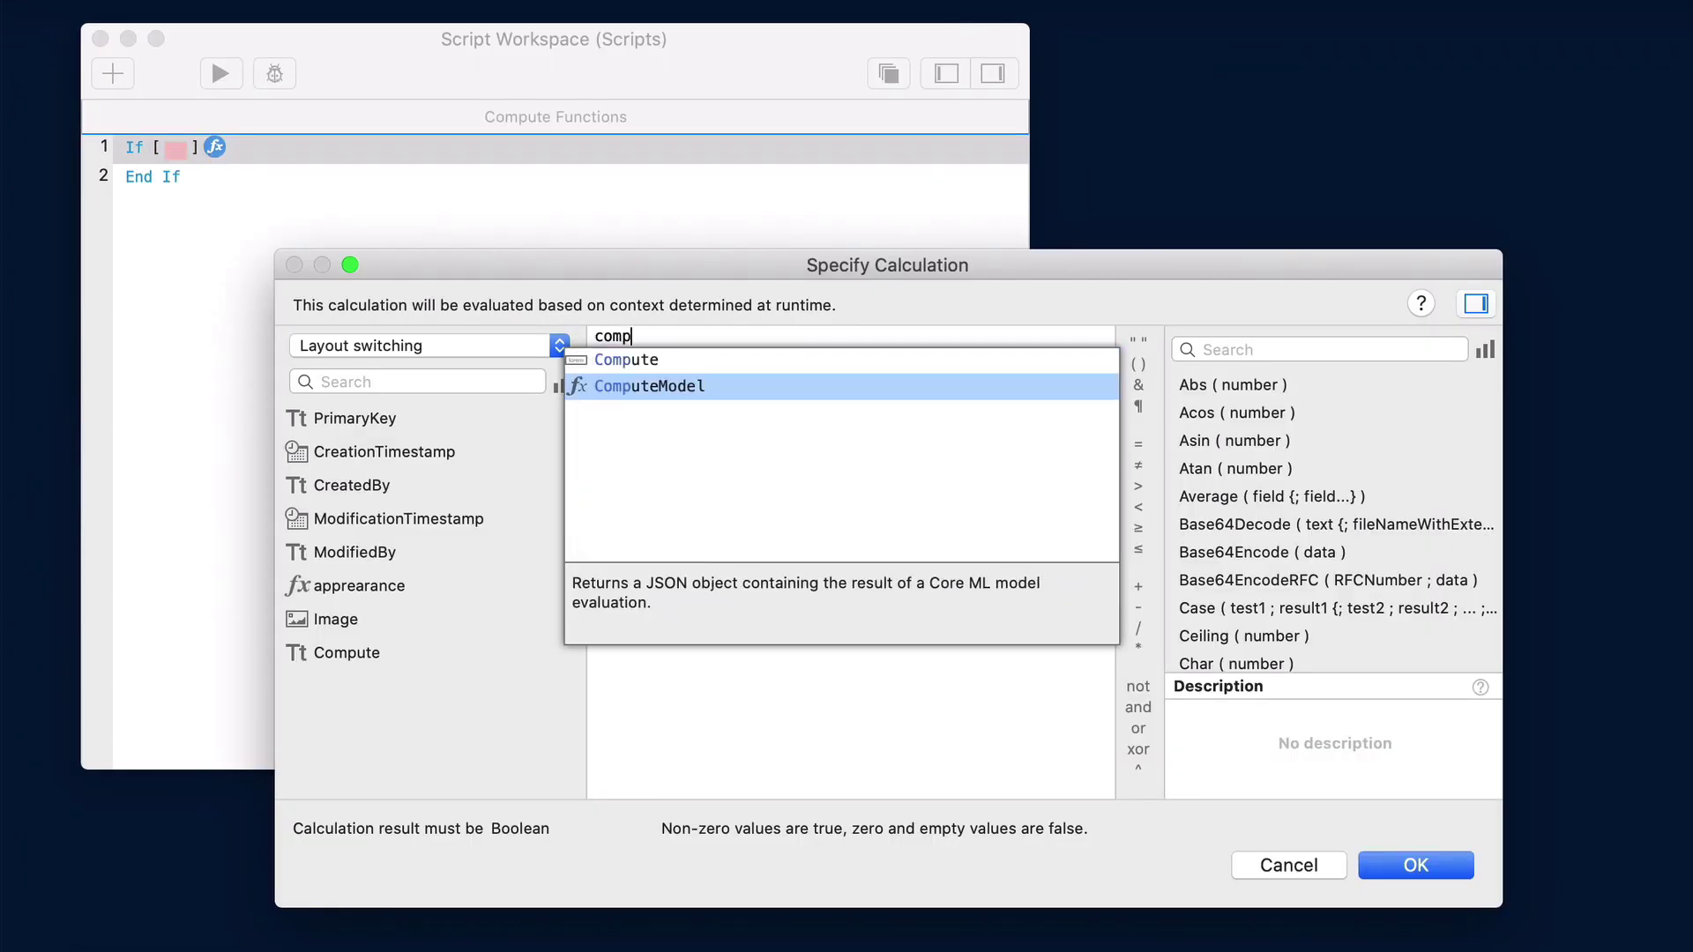
{"action": "key", "text": "Return"}
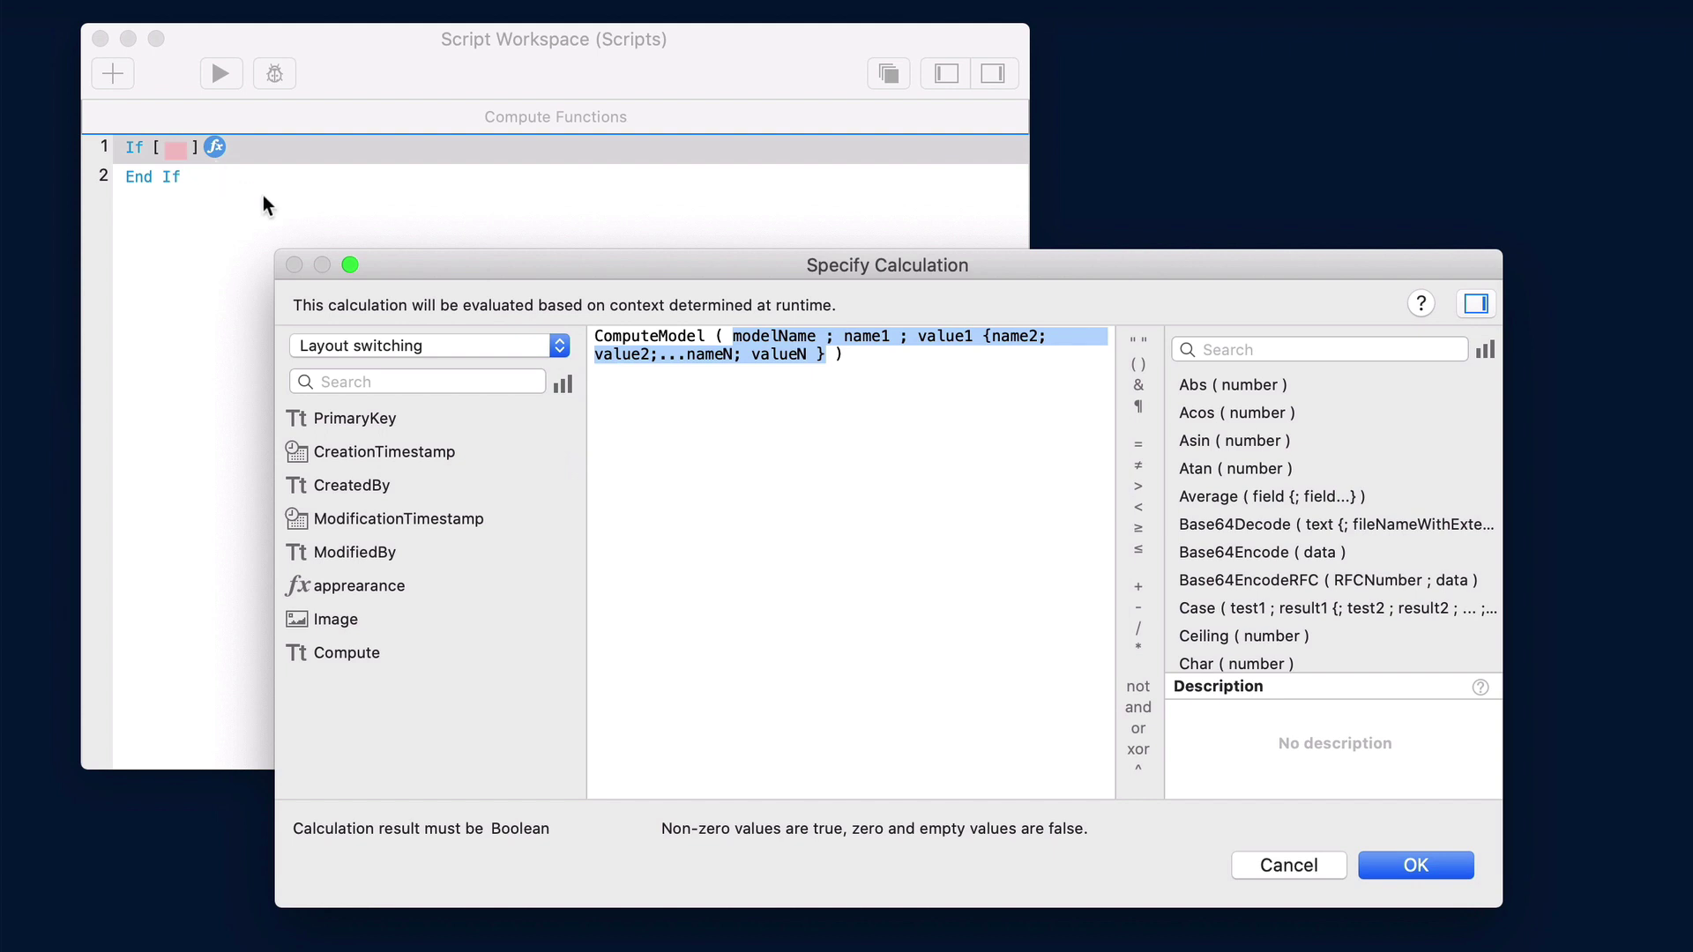
{"action": "left_click", "coordinate": [851, 411]}
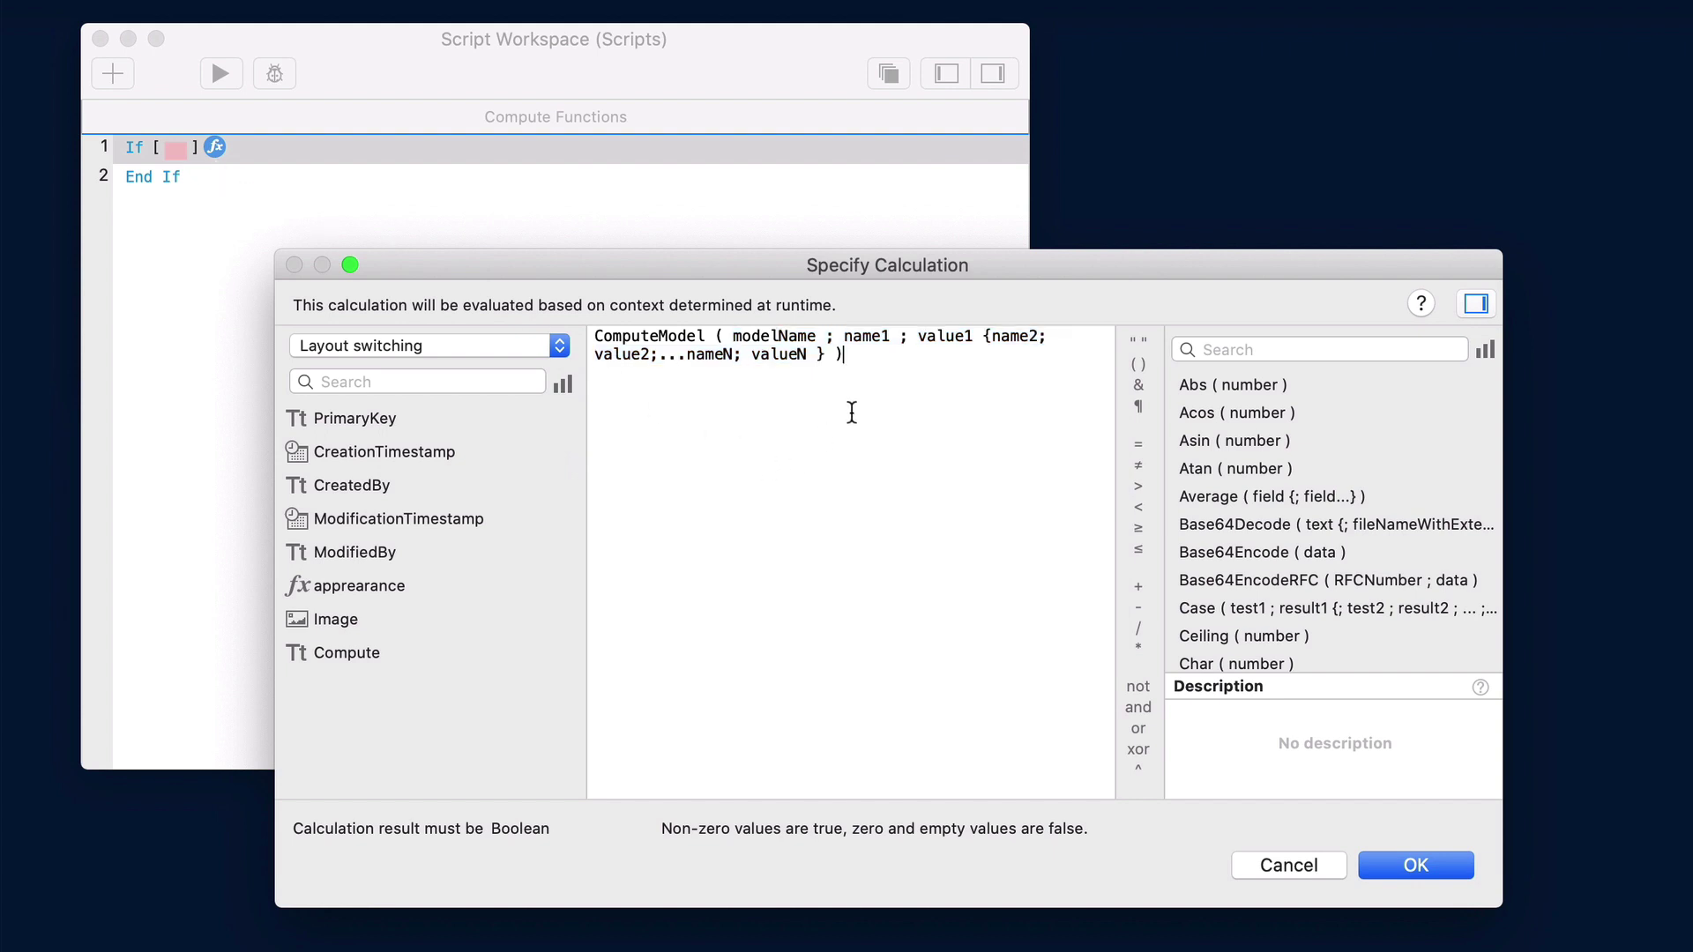
{"action": "left_click", "coordinate": [1286, 867]}
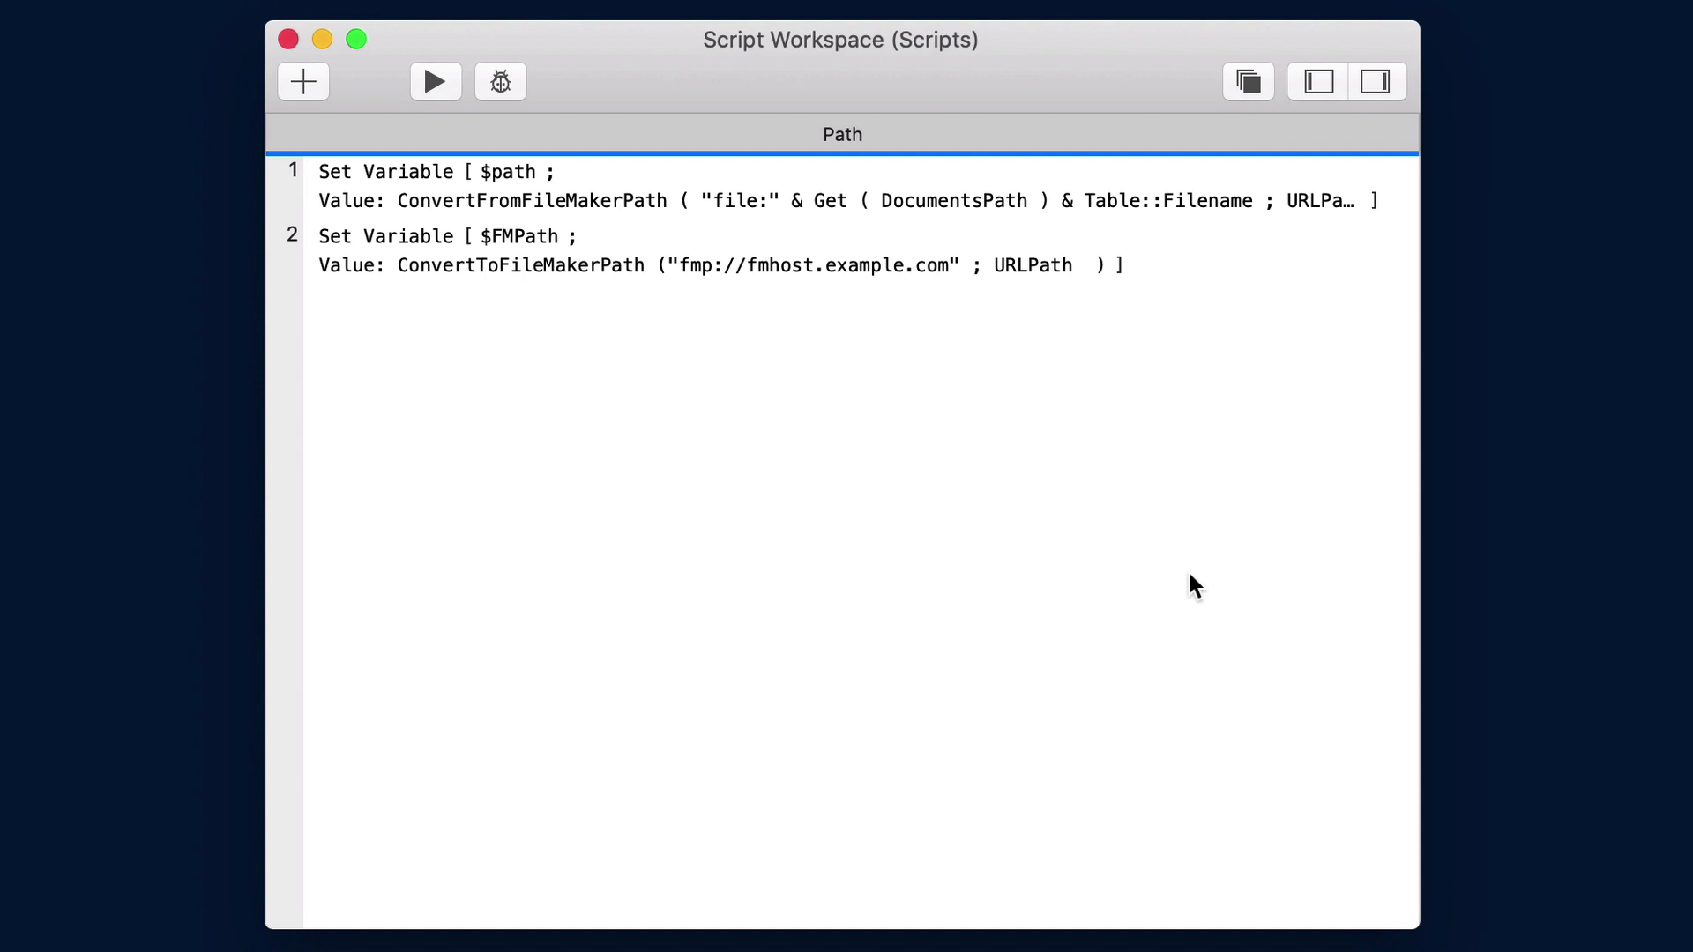
{"action": "left_click", "coordinate": [964, 191]}
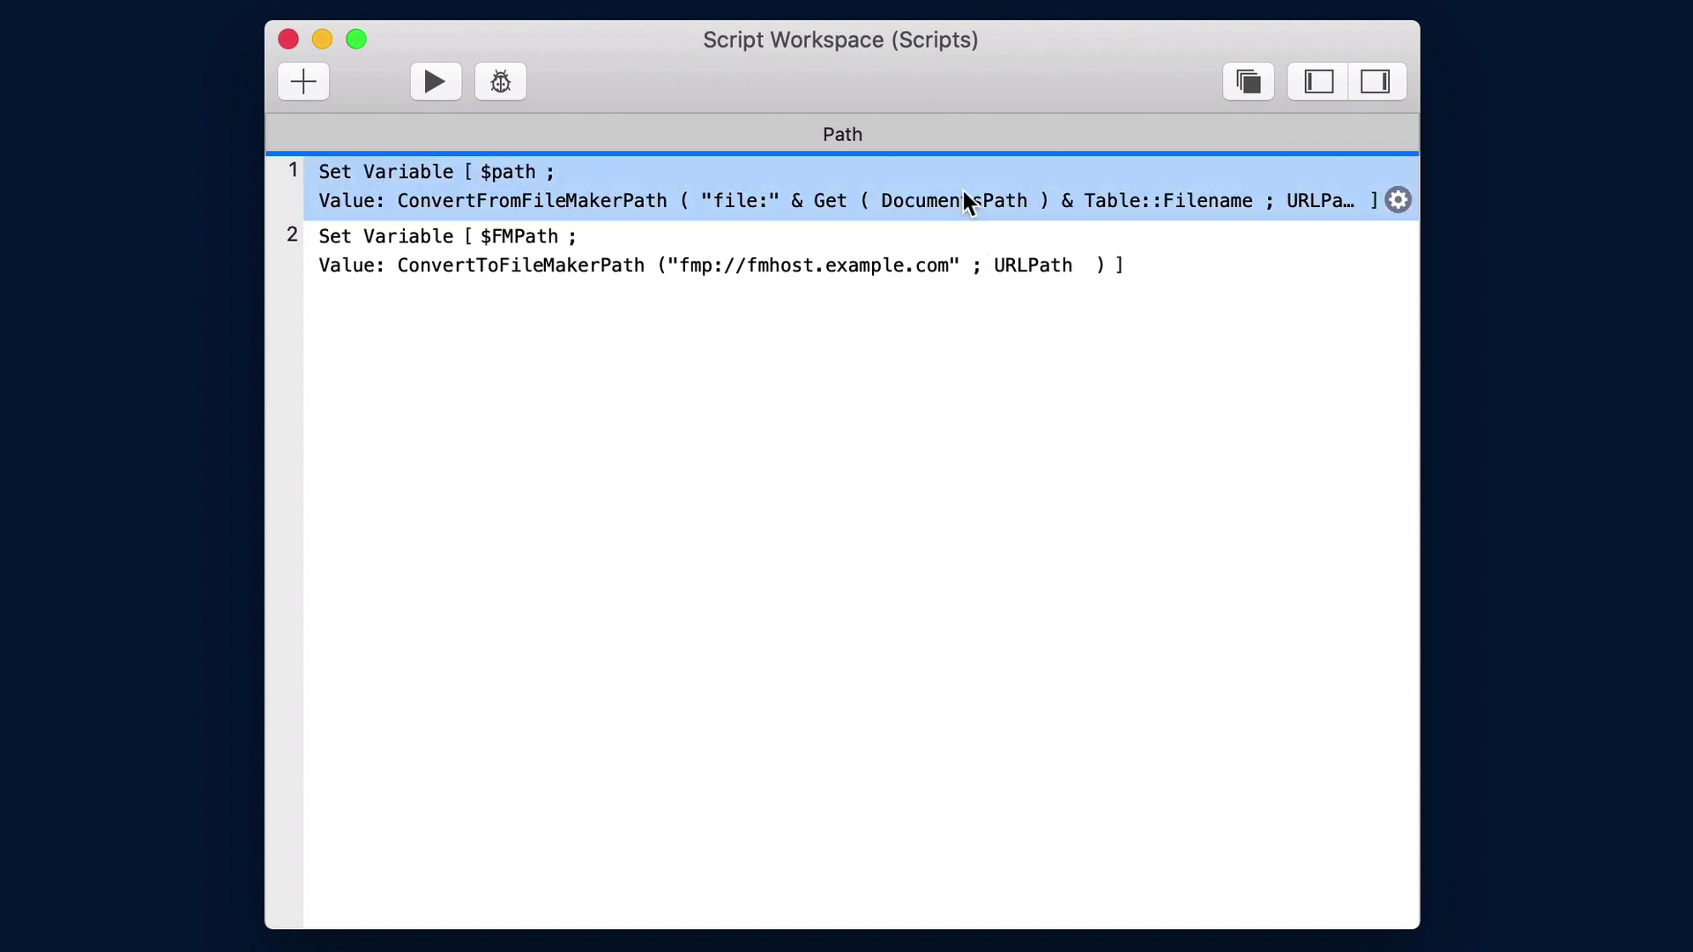
{"action": "left_click", "coordinate": [971, 249]}
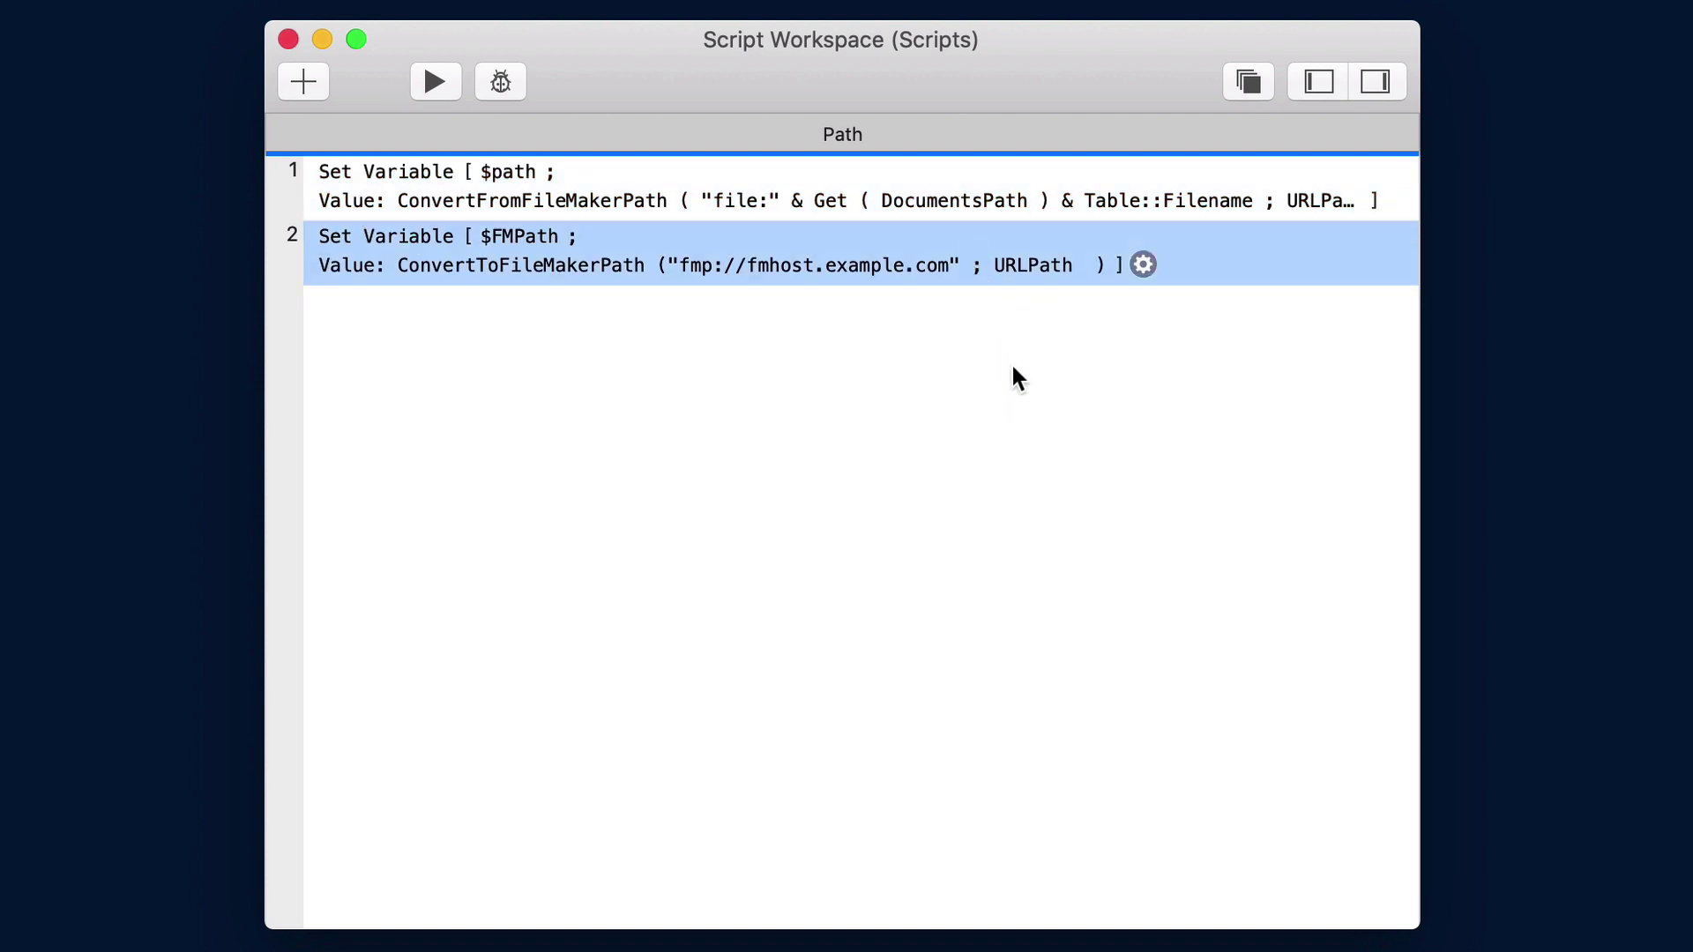